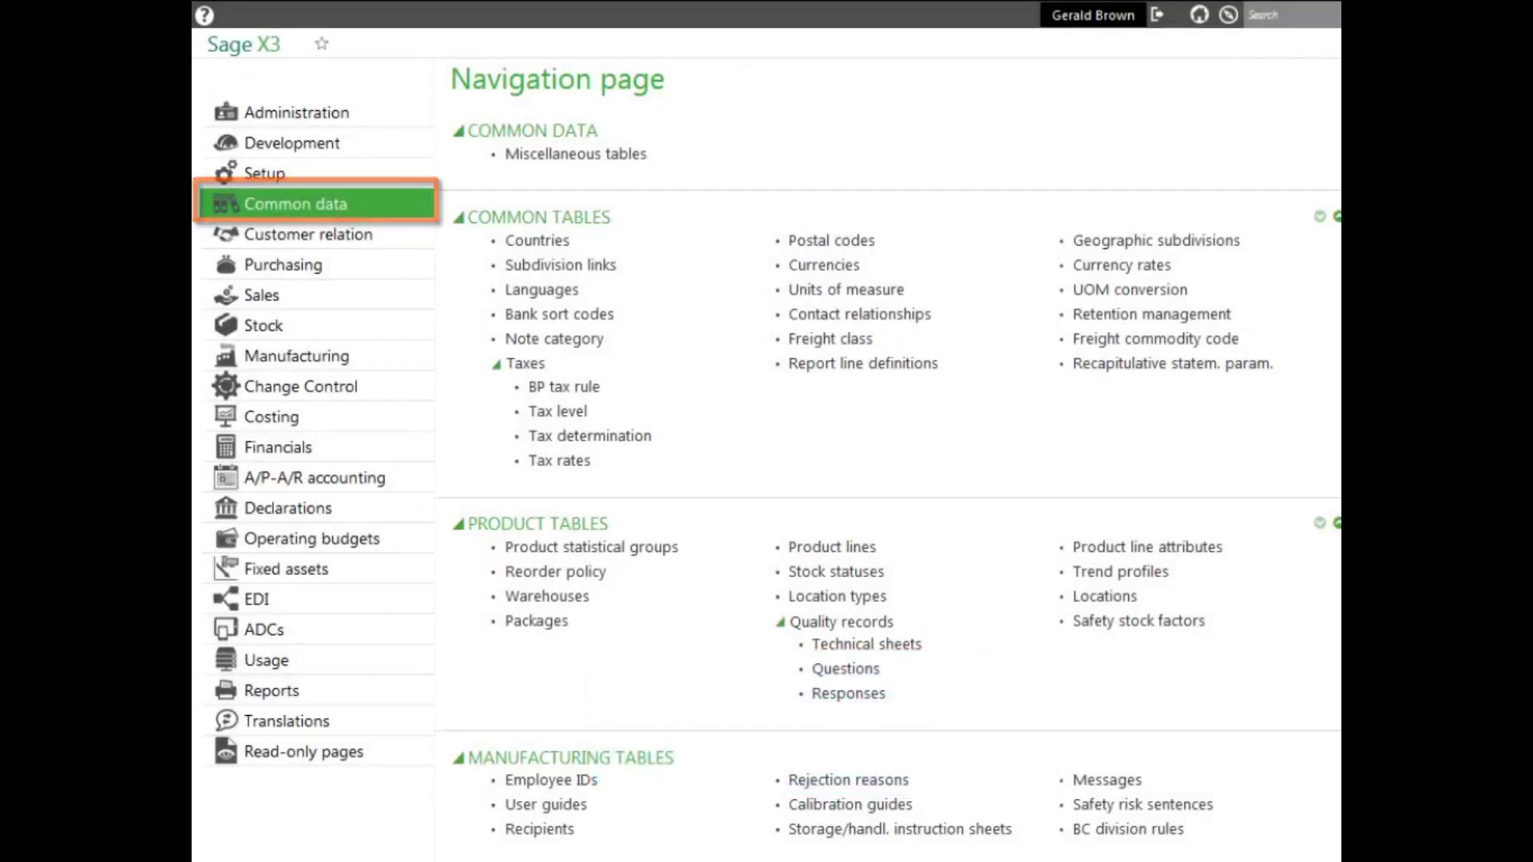
# - Open the Products record for DIS001 Standard keyboard, then its DISTR product category
pyautogui.scroll(-9, 887, 458)
pyautogui.scroll(-9, 1325, 559)
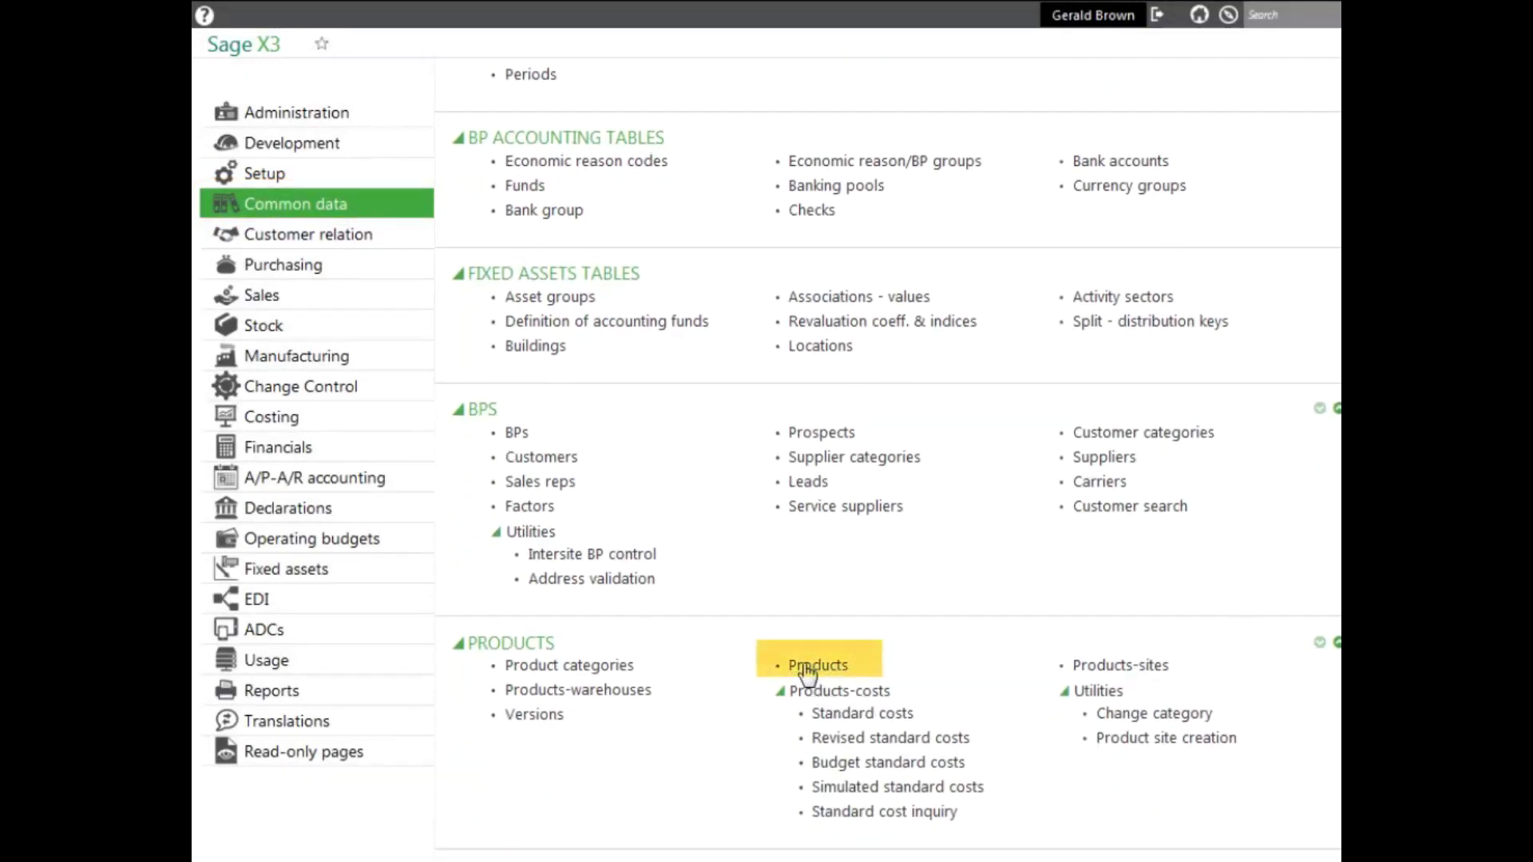
pyautogui.click(808, 671)
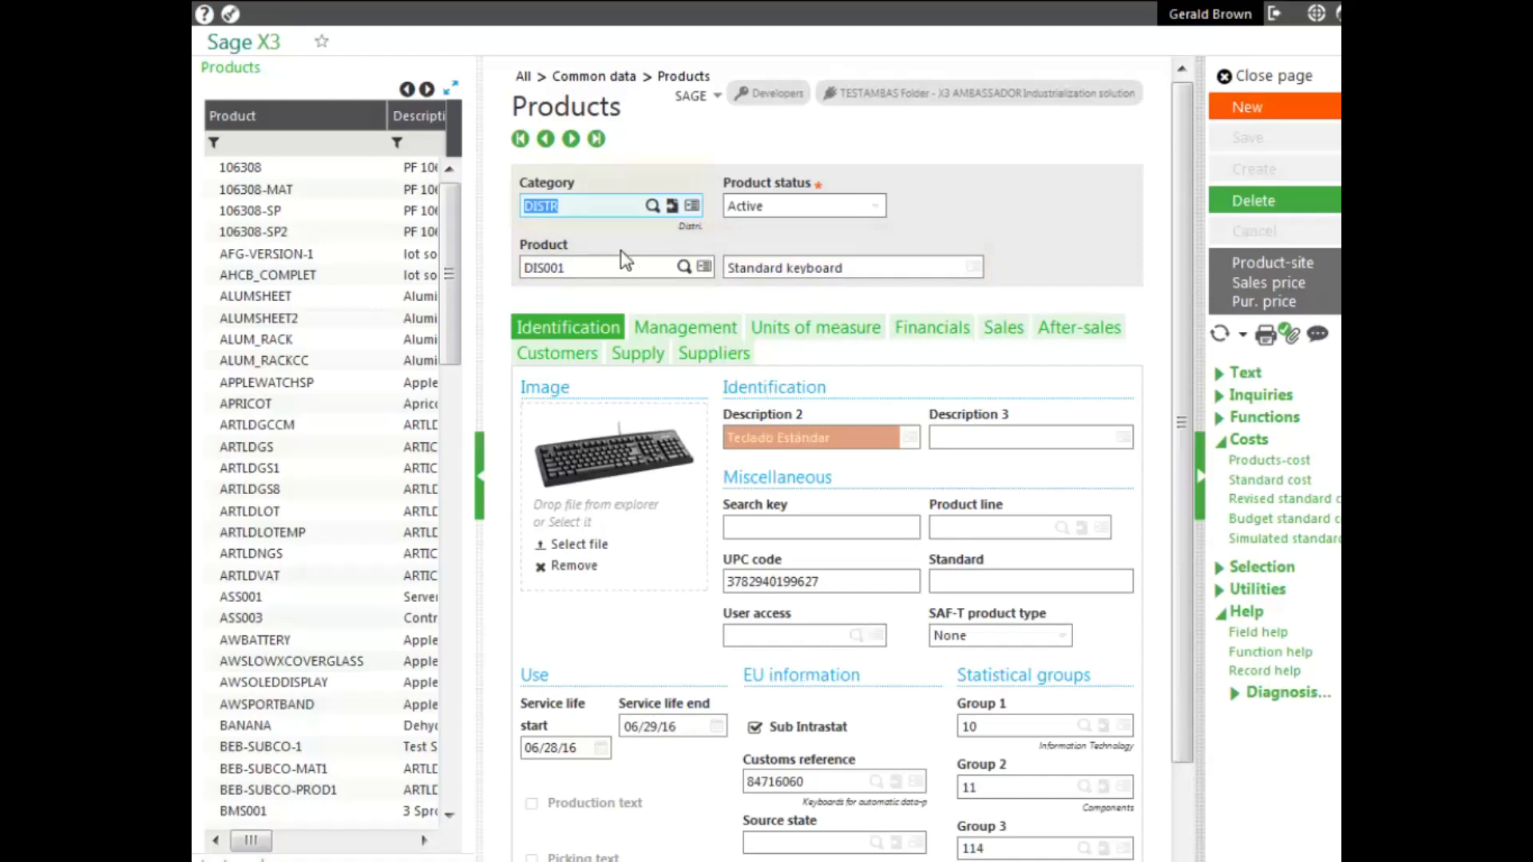
pyautogui.click(675, 211)
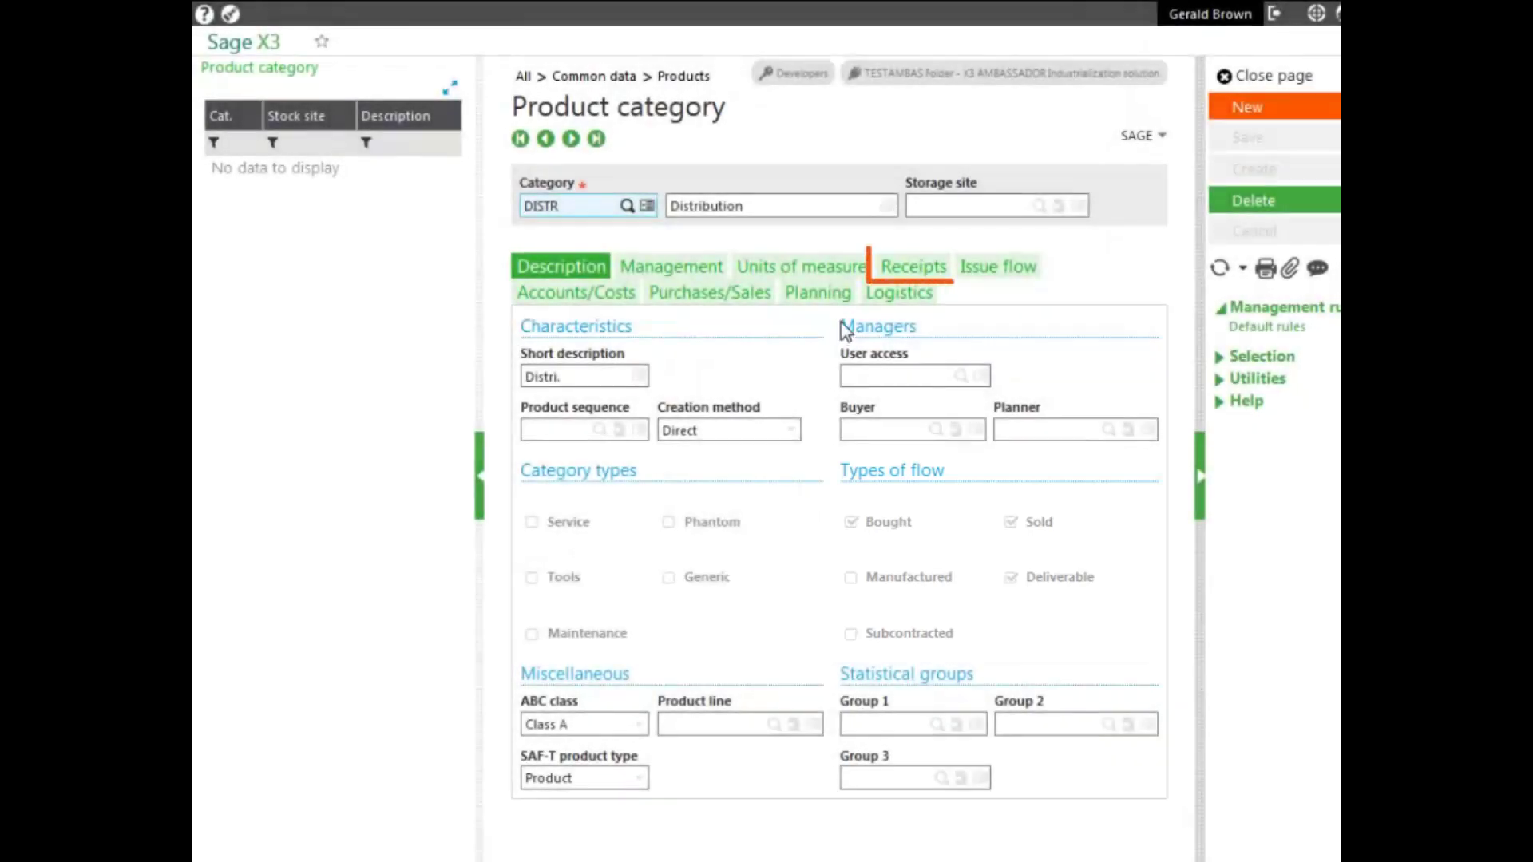
# - Review the DISTR category's Receipts, Issue flow and Logistics tabs, then close it
pyautogui.click(911, 268)
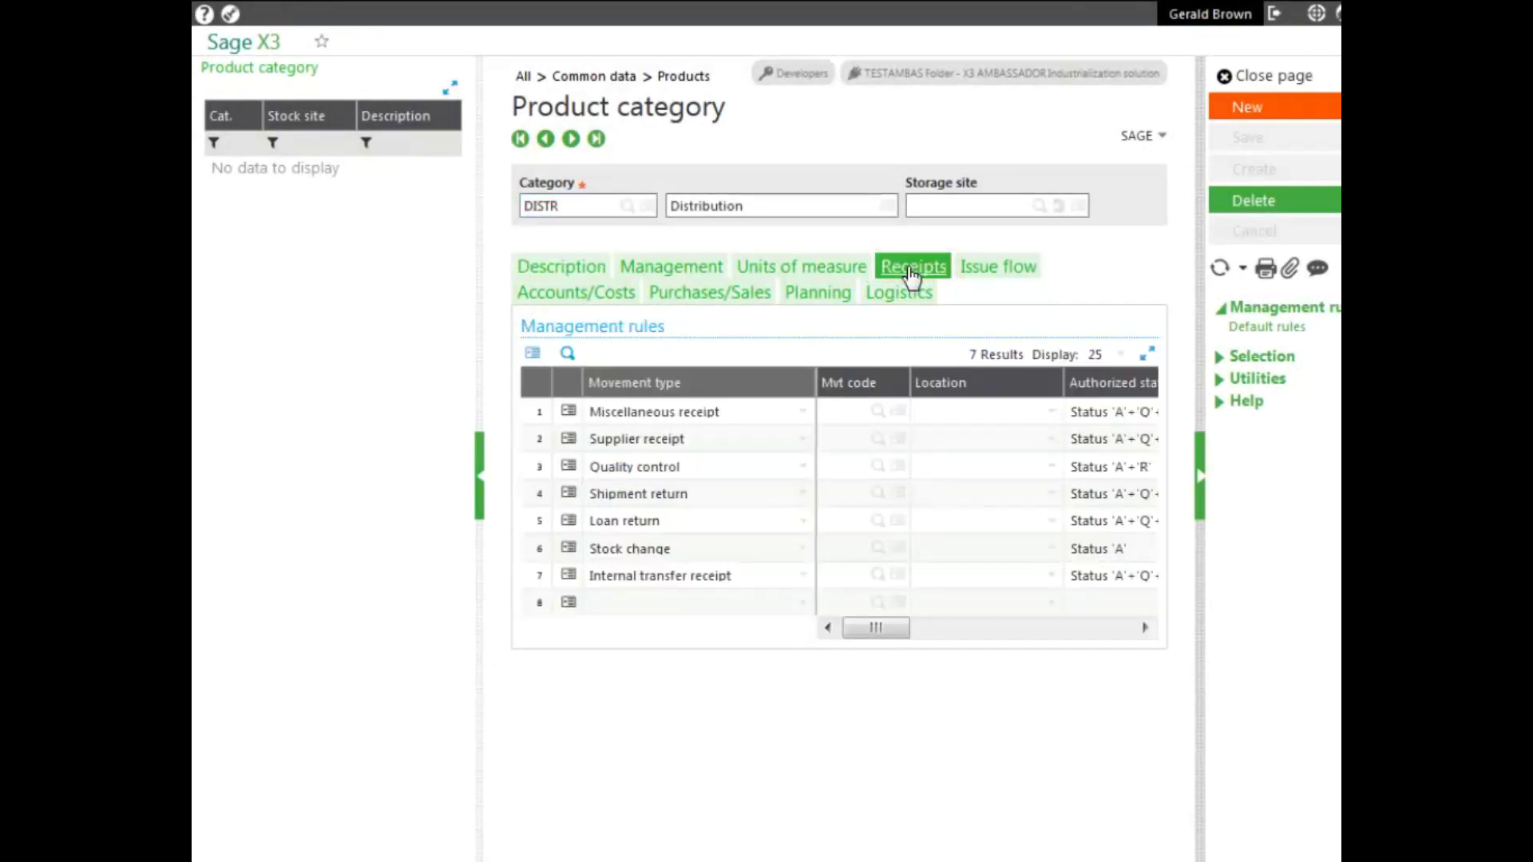
pyautogui.click(986, 273)
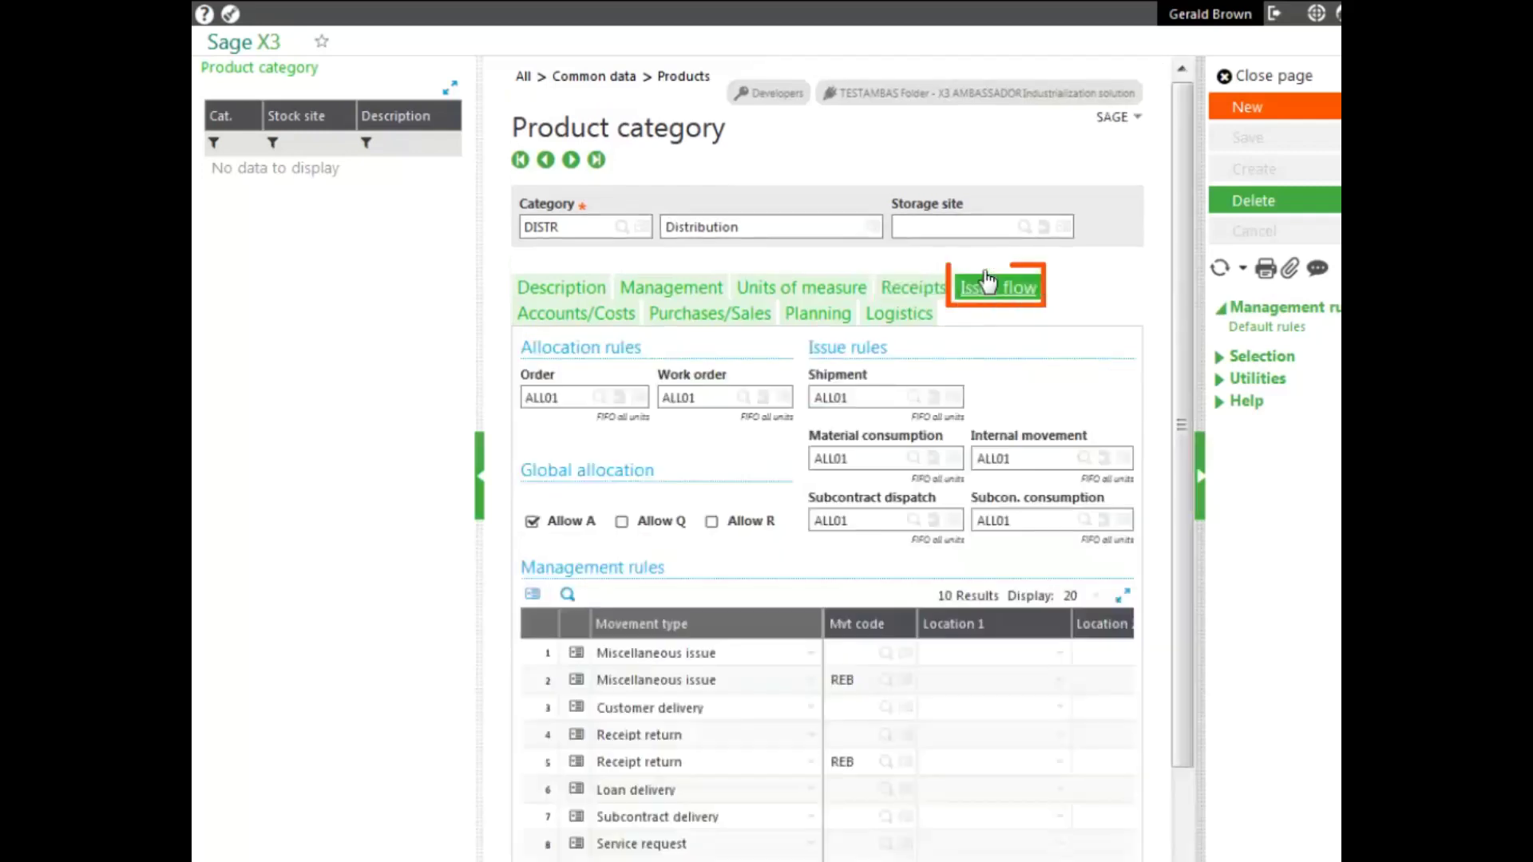
pyautogui.click(915, 295)
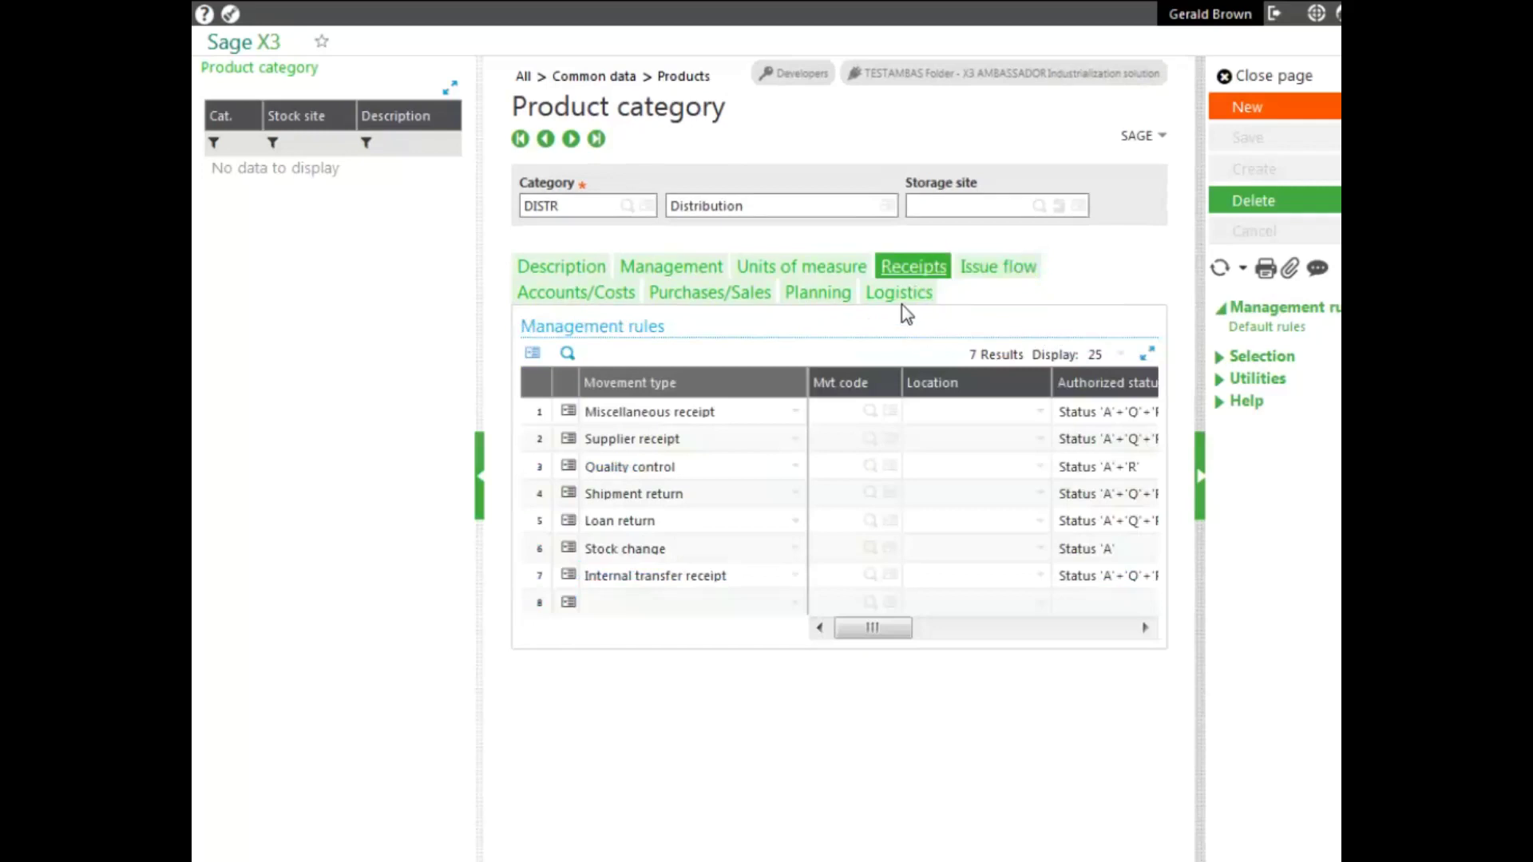
pyautogui.click(904, 297)
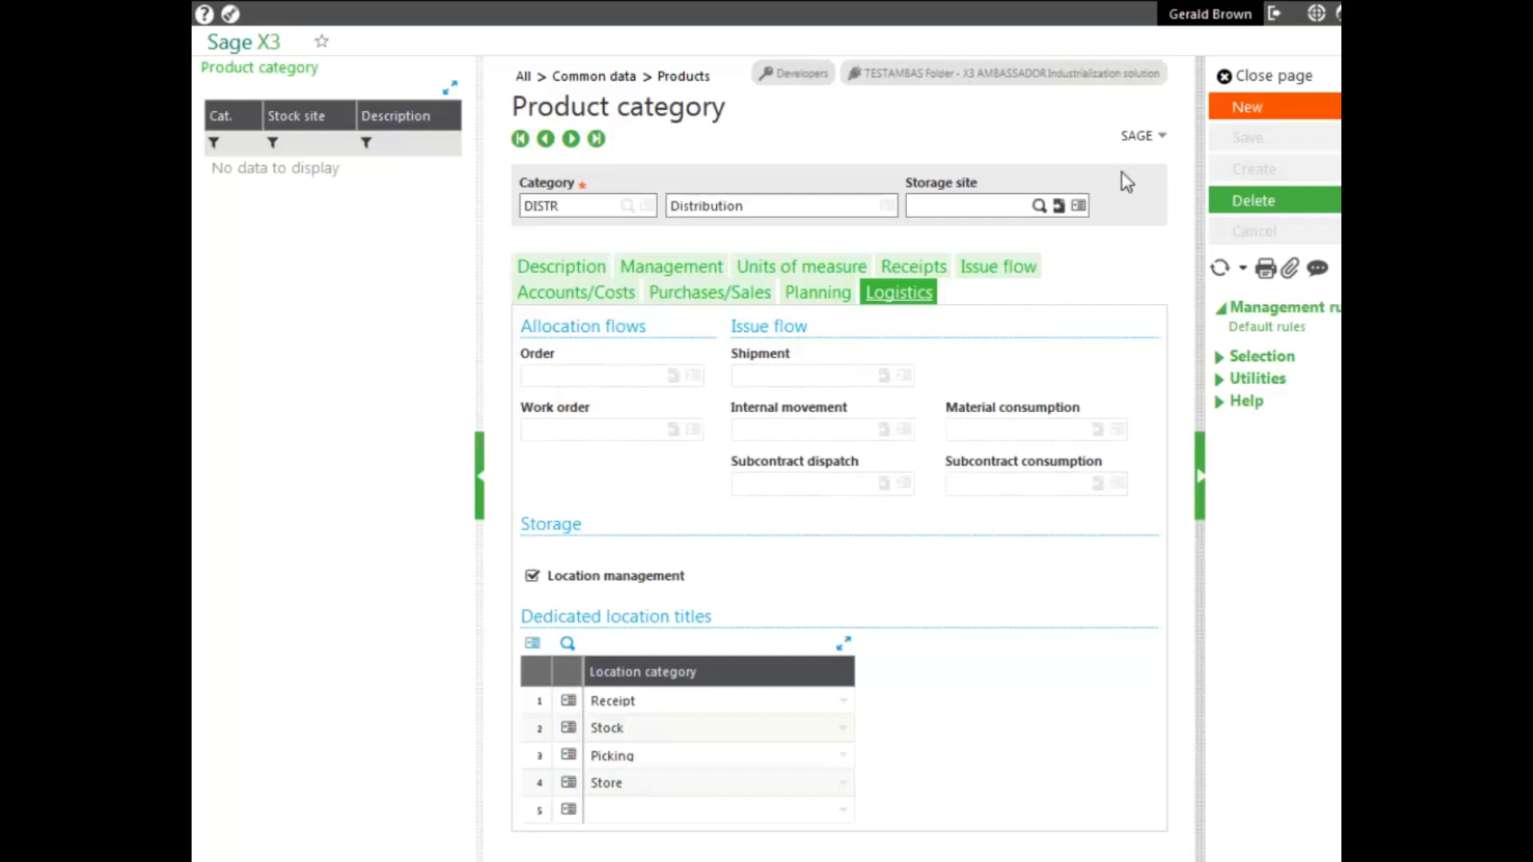
pyautogui.click(1271, 77)
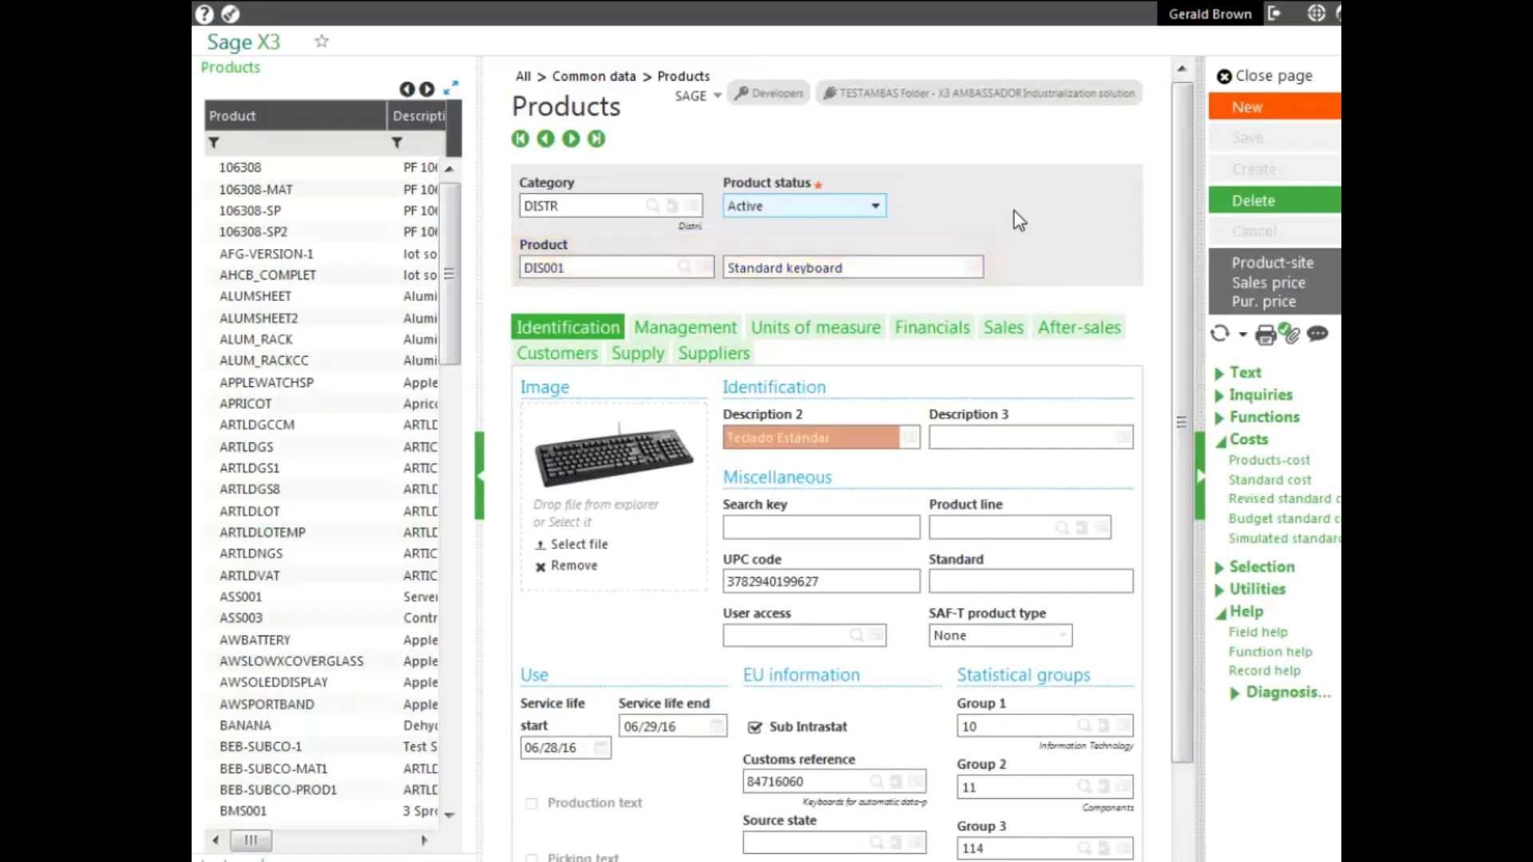
pyautogui.click(877, 210)
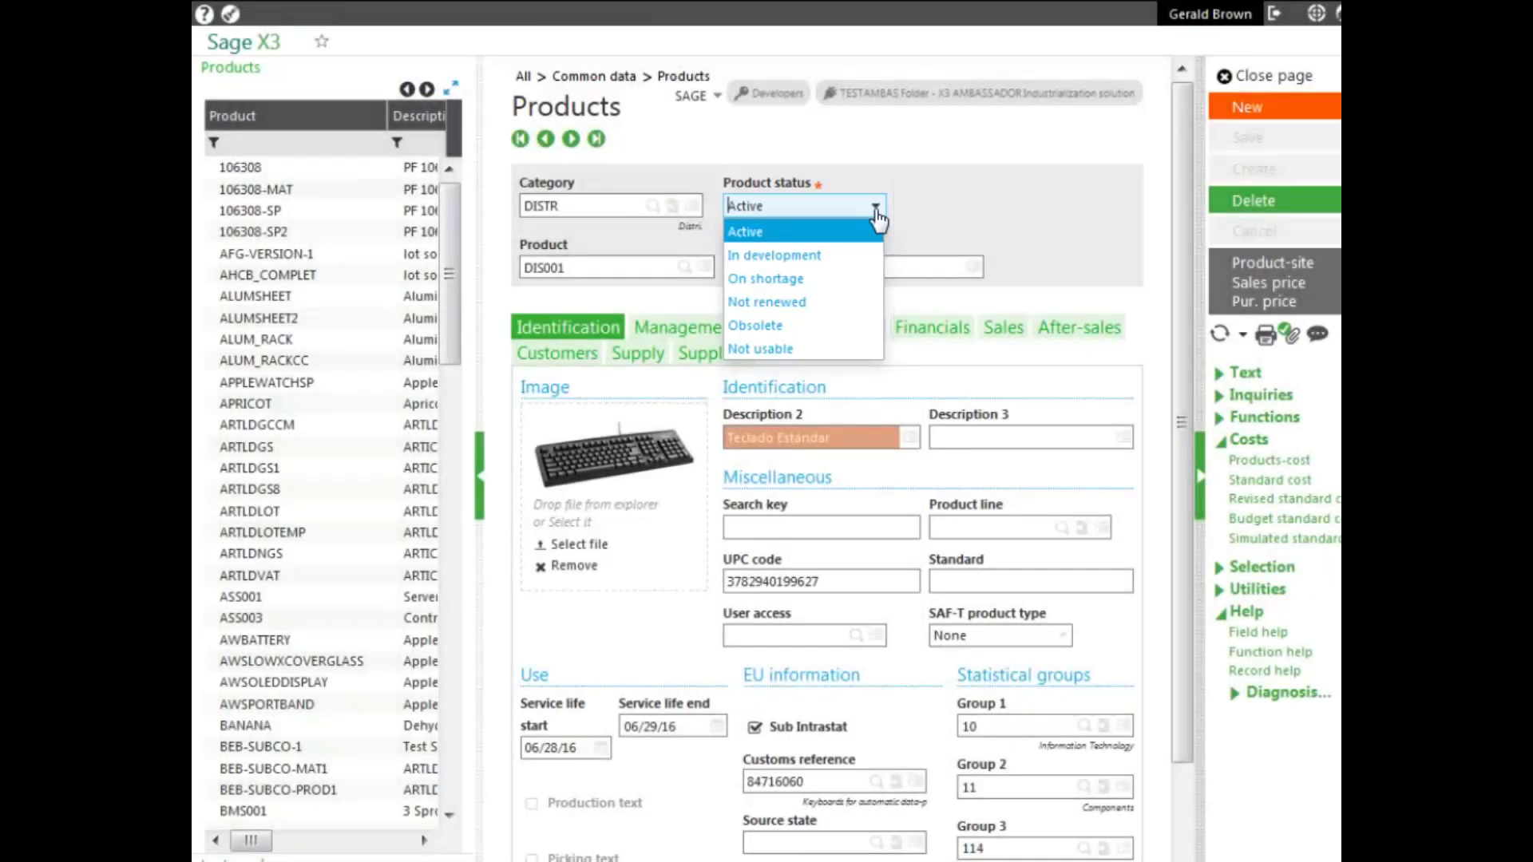
pyautogui.click(876, 210)
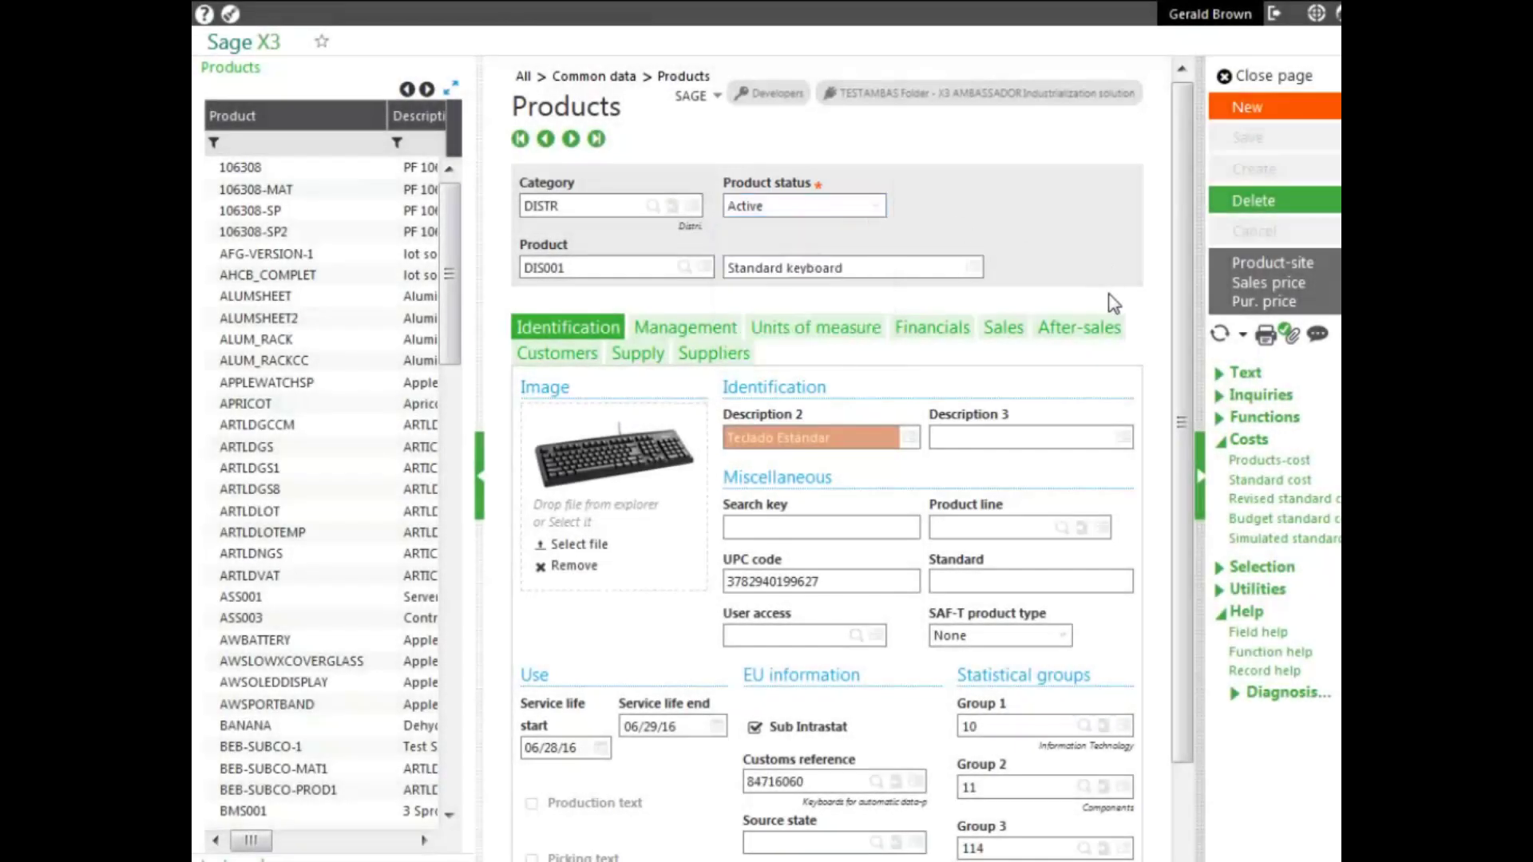
pyautogui.scroll(-3, 1179, 386)
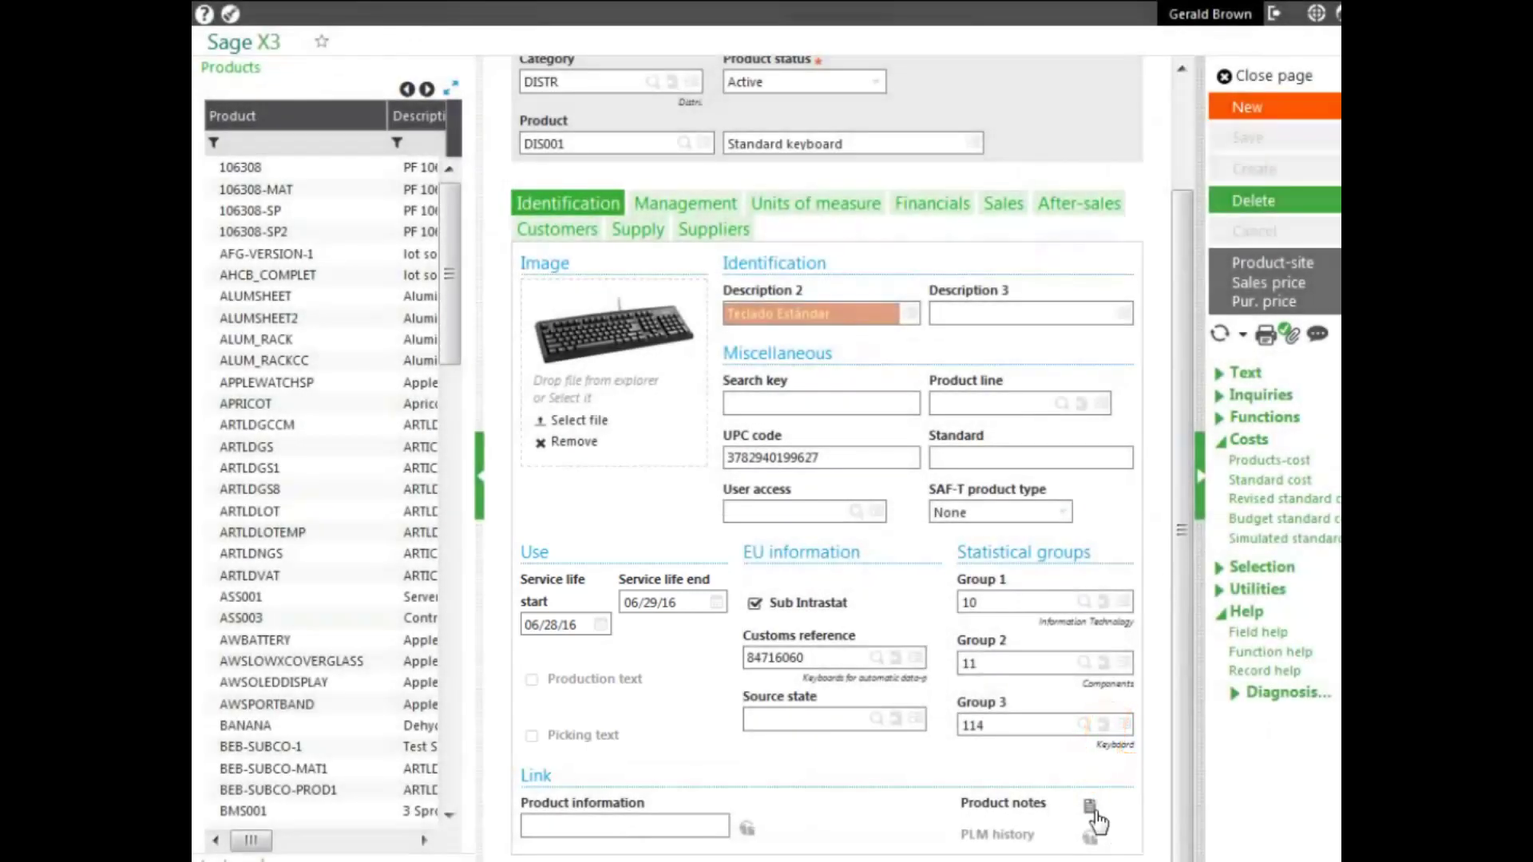
pyautogui.click(1091, 808)
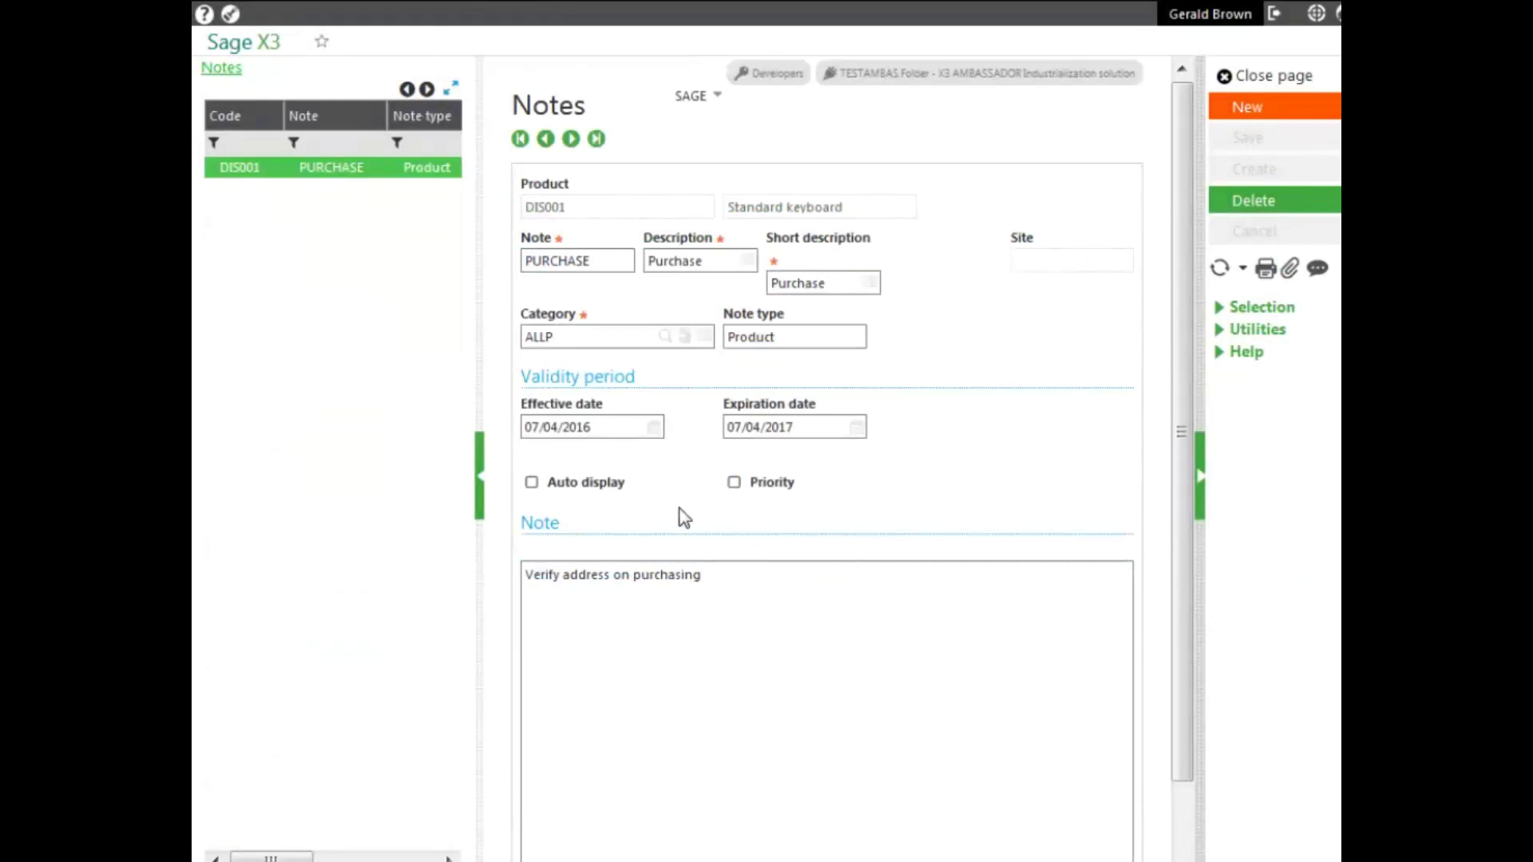
# - View the ALLP note category behind the PURCHASE note, then close back to DIS001
pyautogui.click(684, 348)
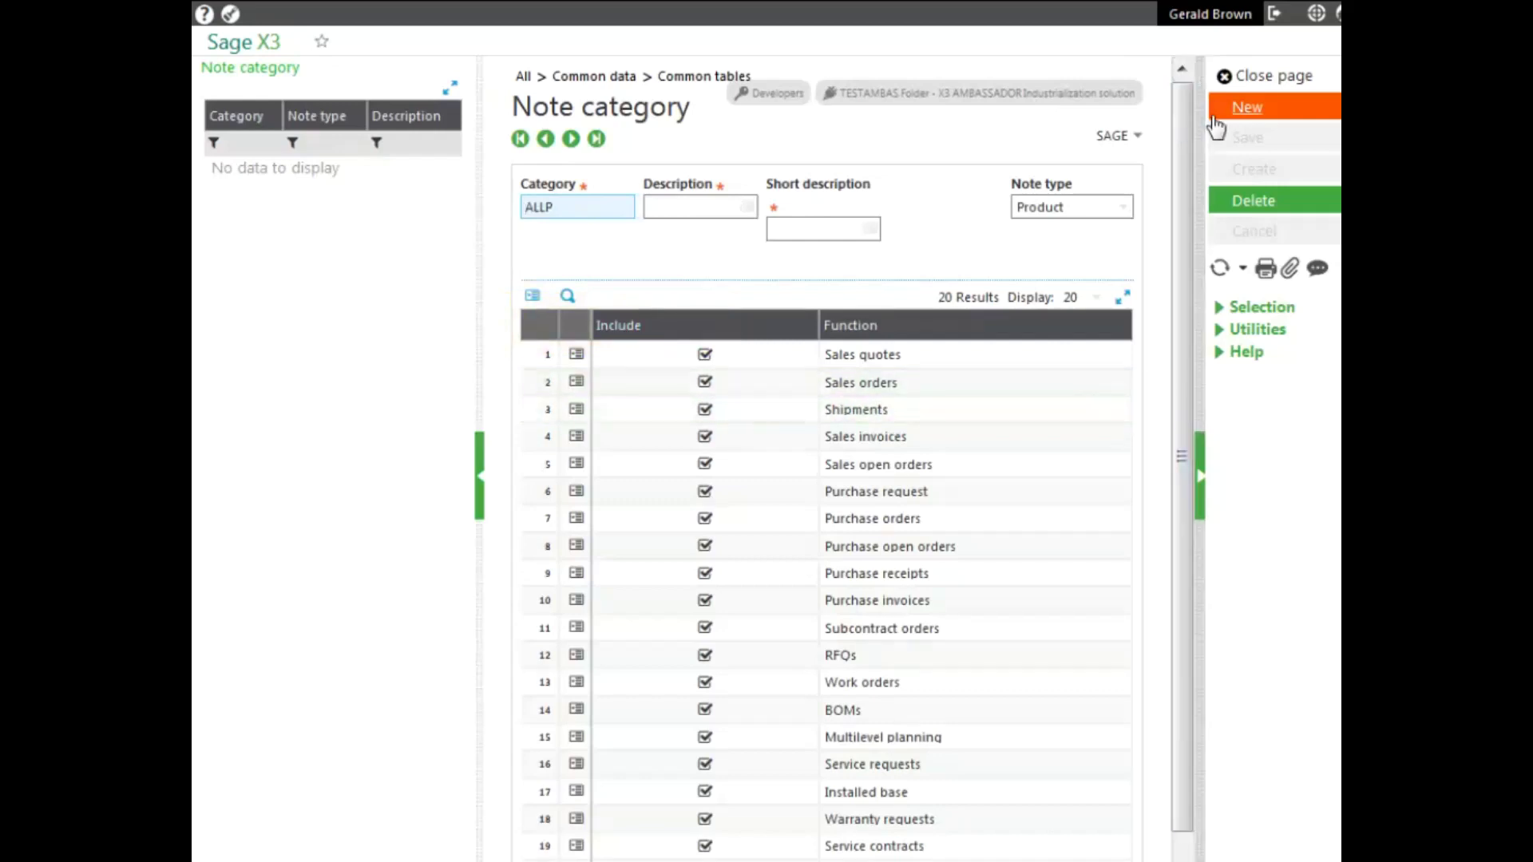
pyautogui.click(1256, 78)
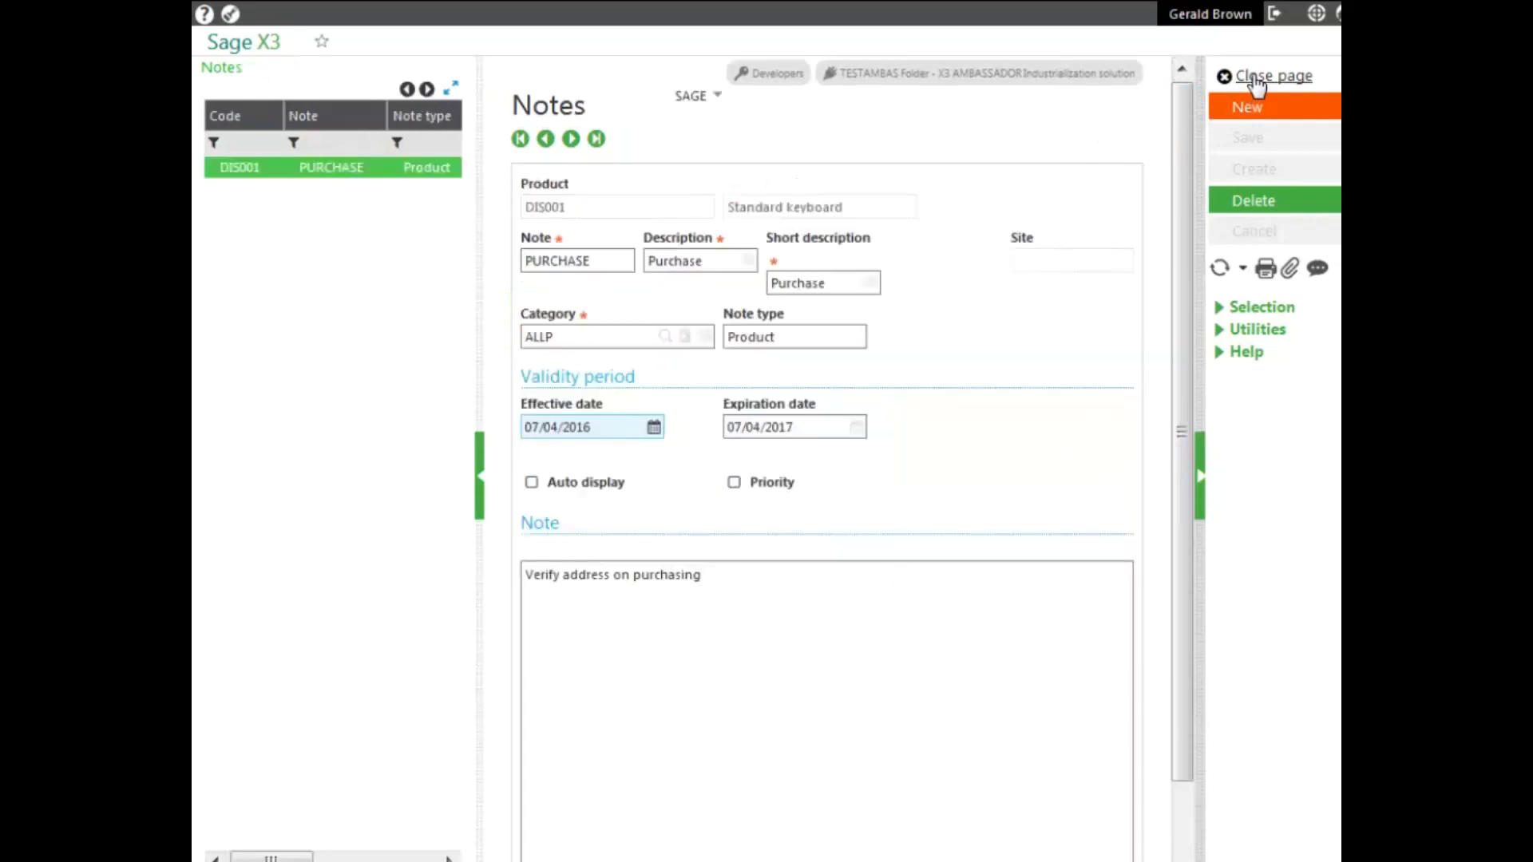
pyautogui.click(1256, 77)
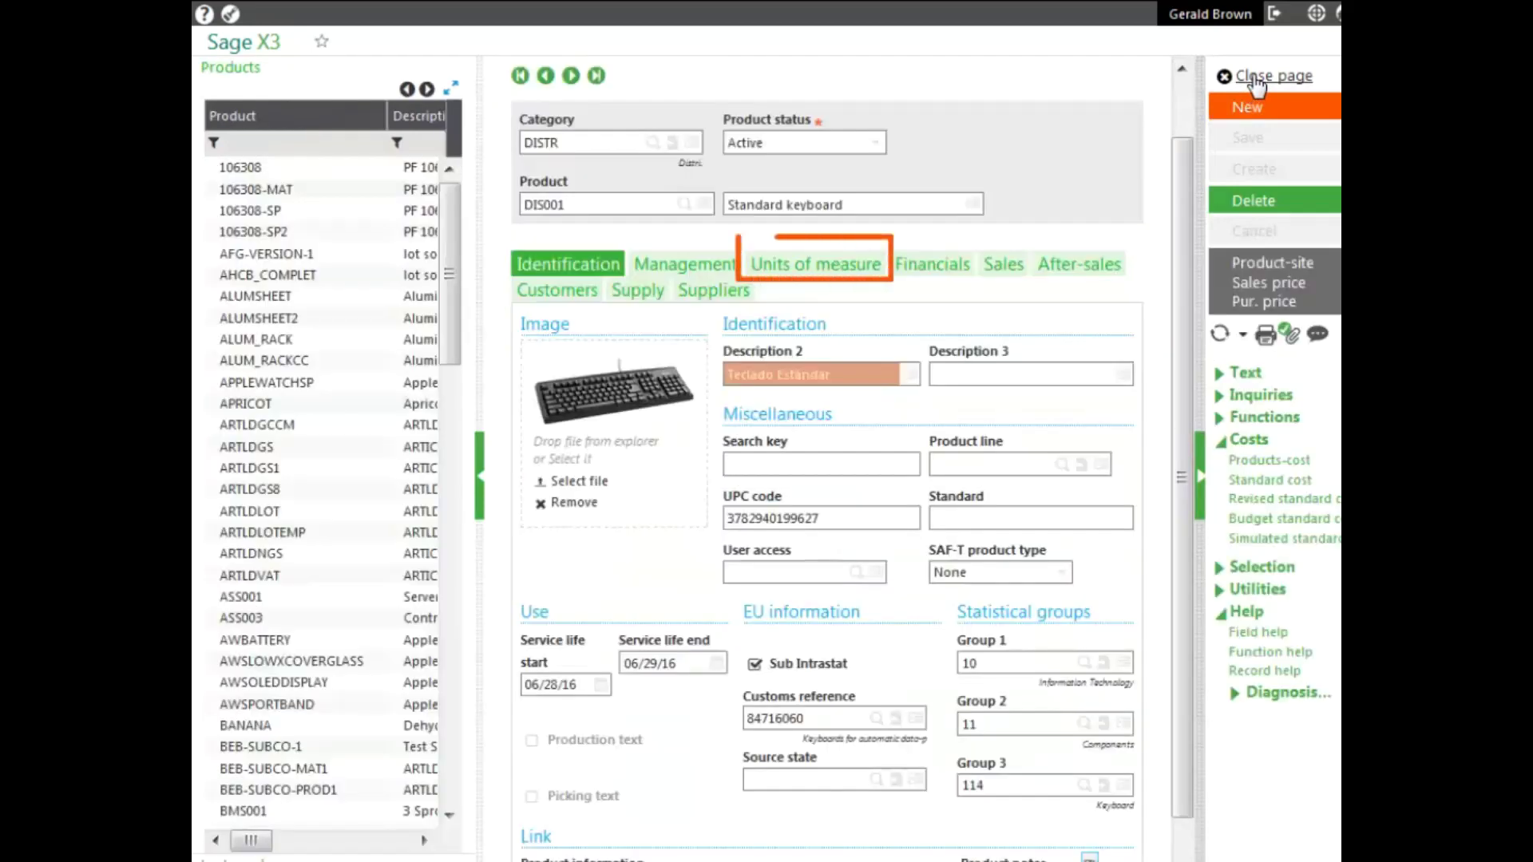
pyautogui.click(834, 264)
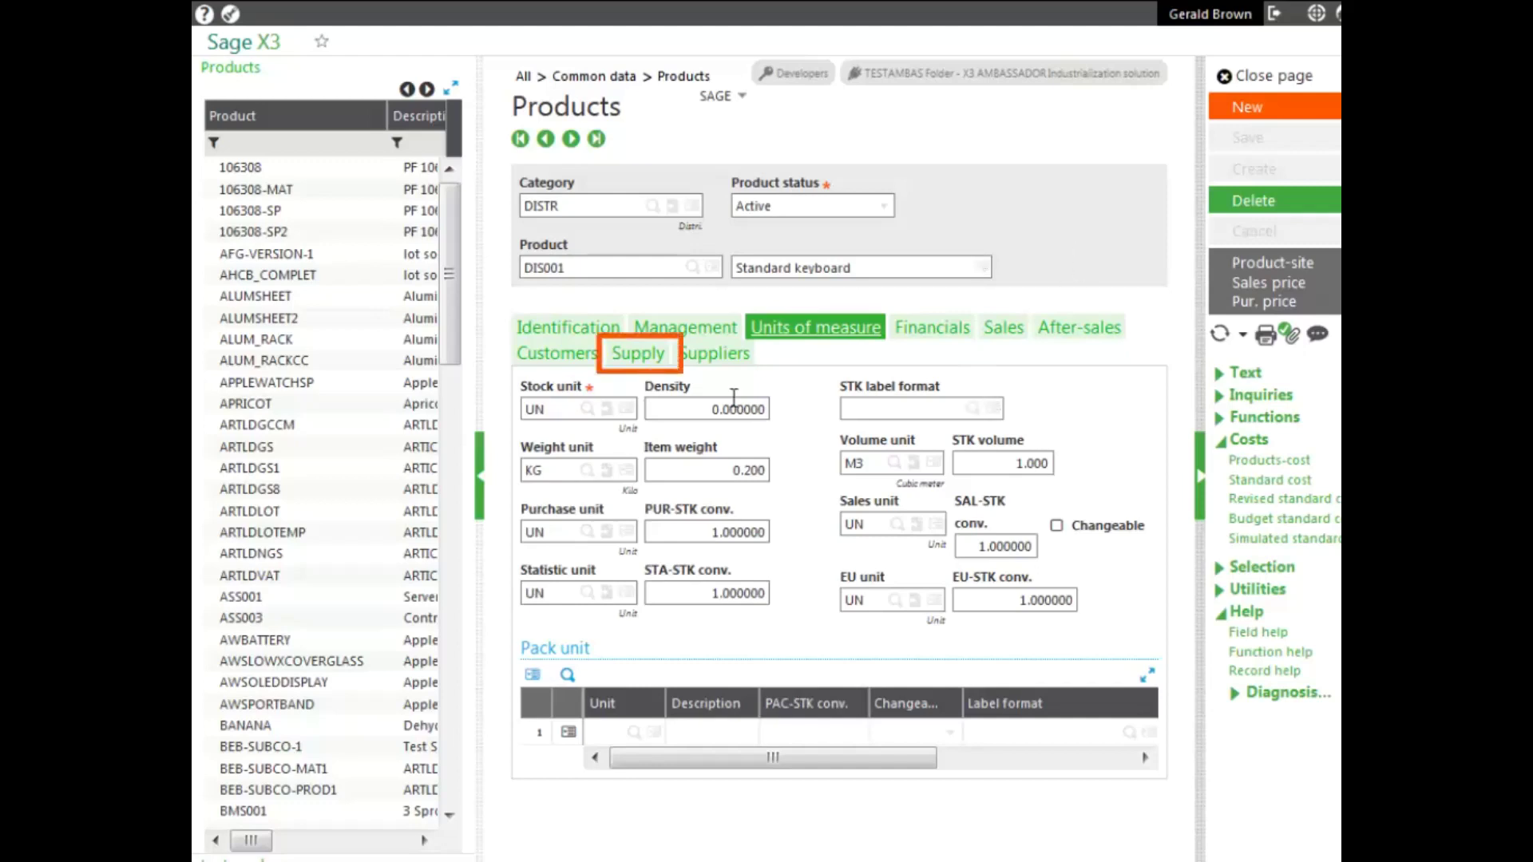
pyautogui.click(639, 356)
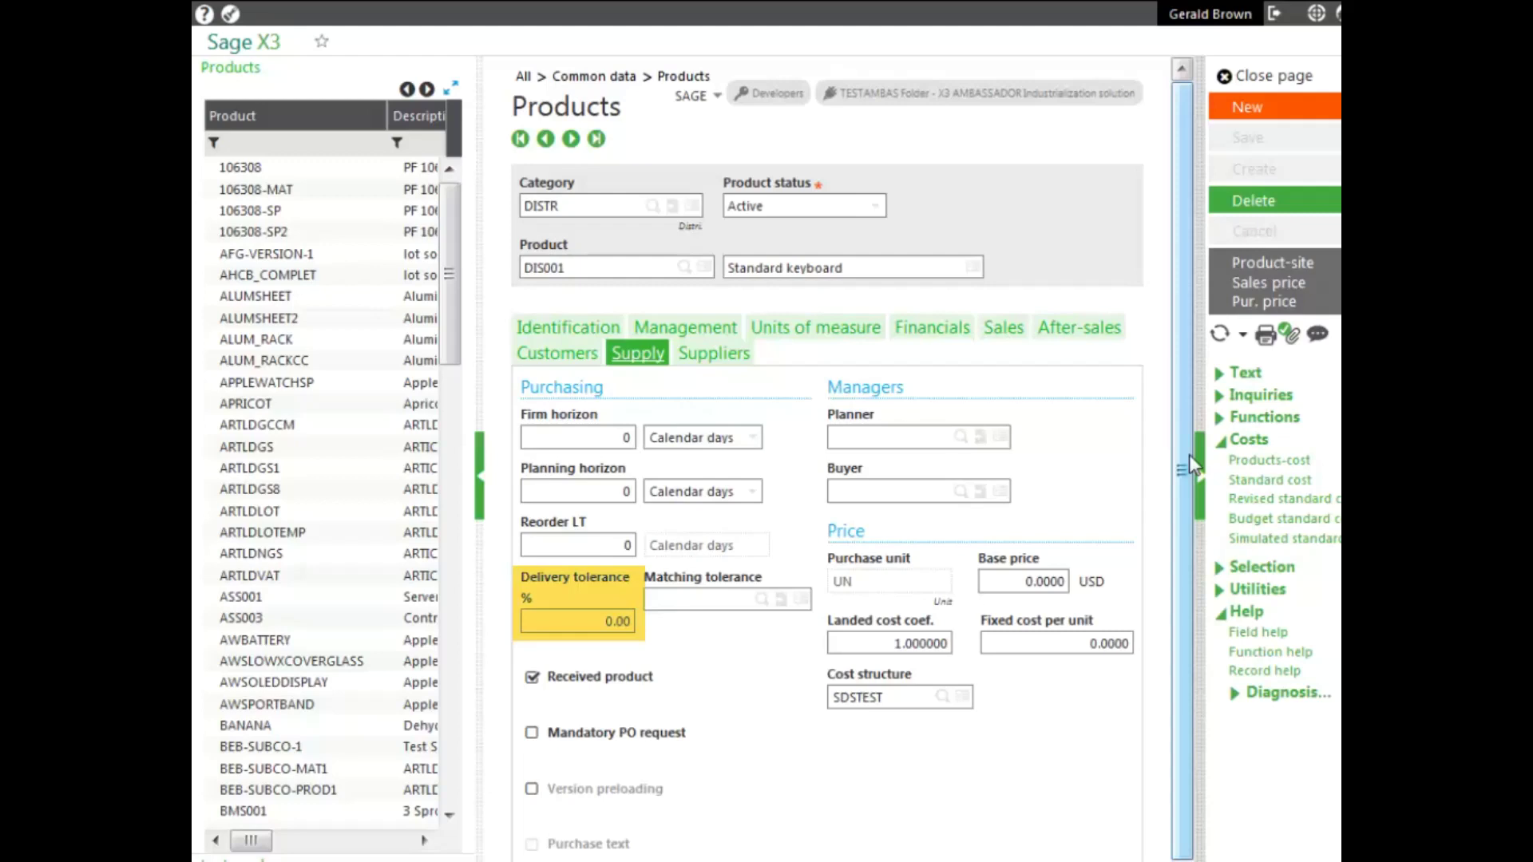
# - Move from Delivery tolerance to the Matching tolerance field on DIS001's Supply tab
pyautogui.press('Tab')
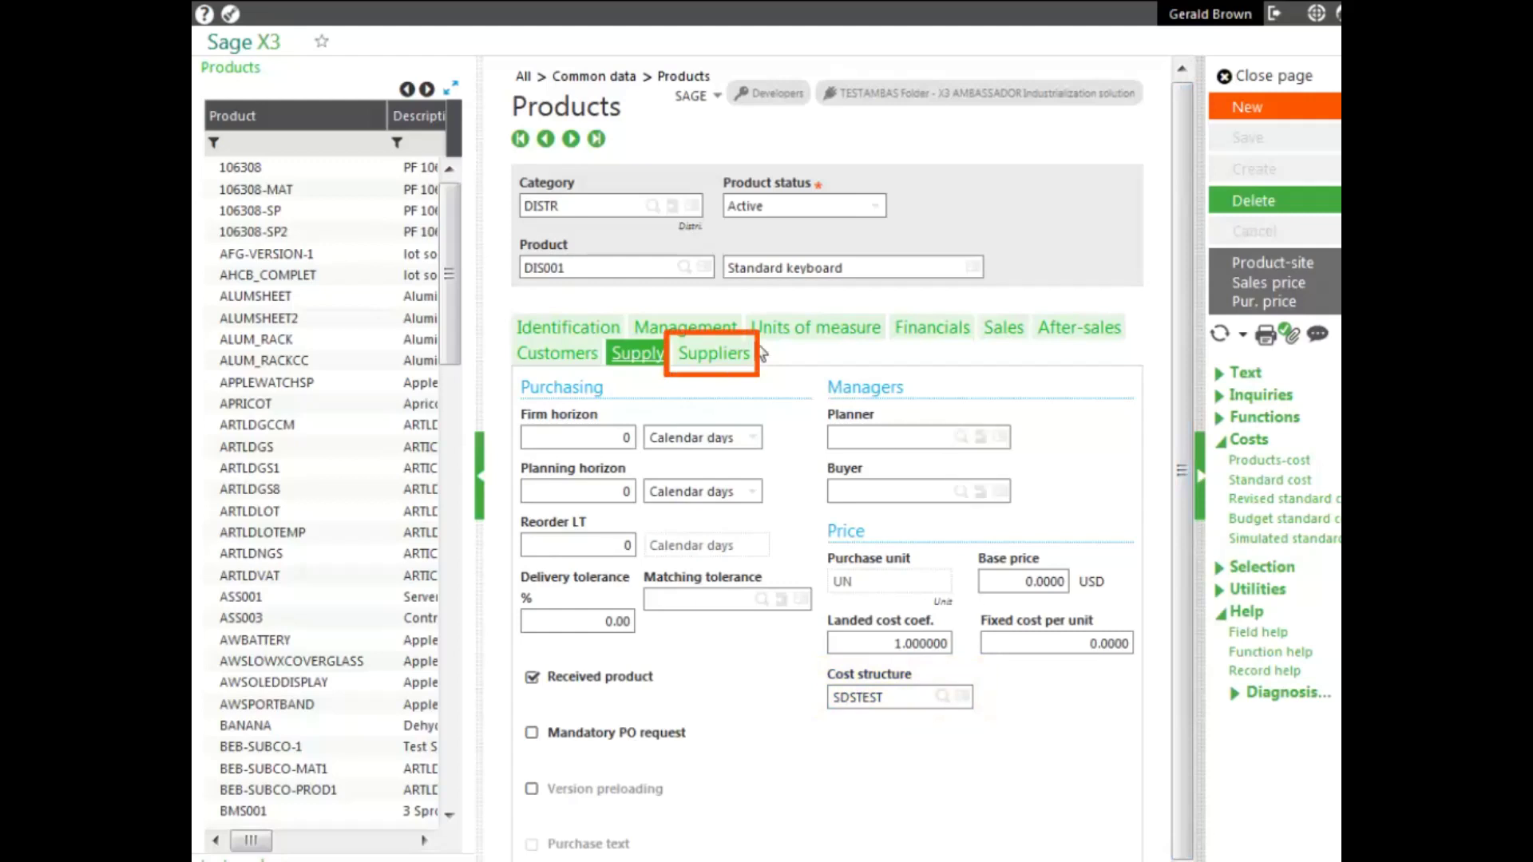
# - List DIS001's 11 suppliers and scroll to NetCPU, Componentes supplier data
pyautogui.click(730, 357)
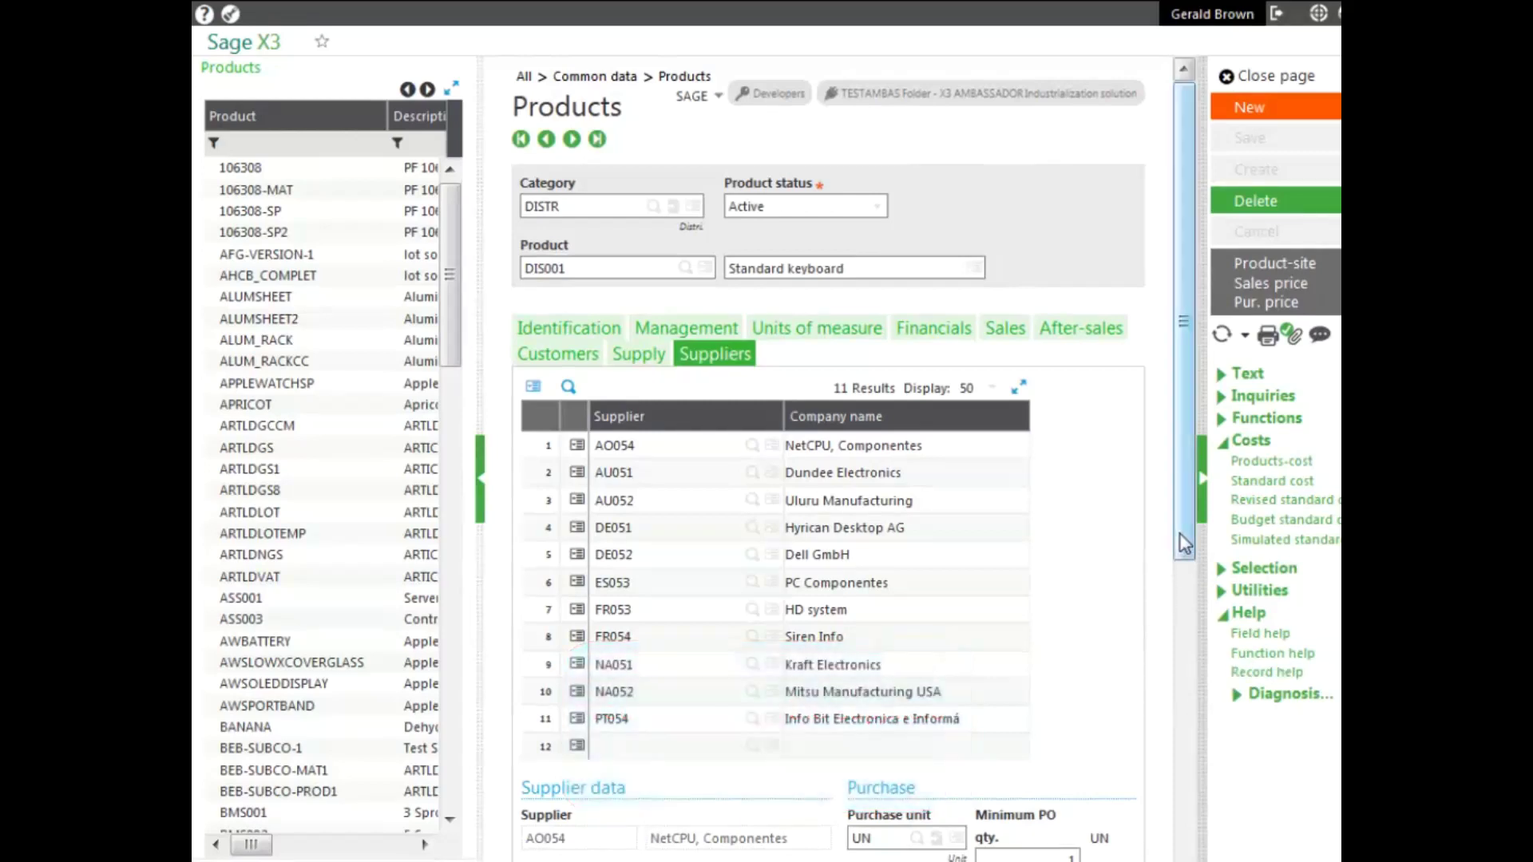
pyautogui.moveTo(1184, 542); pyautogui.dragTo(1184, 857)
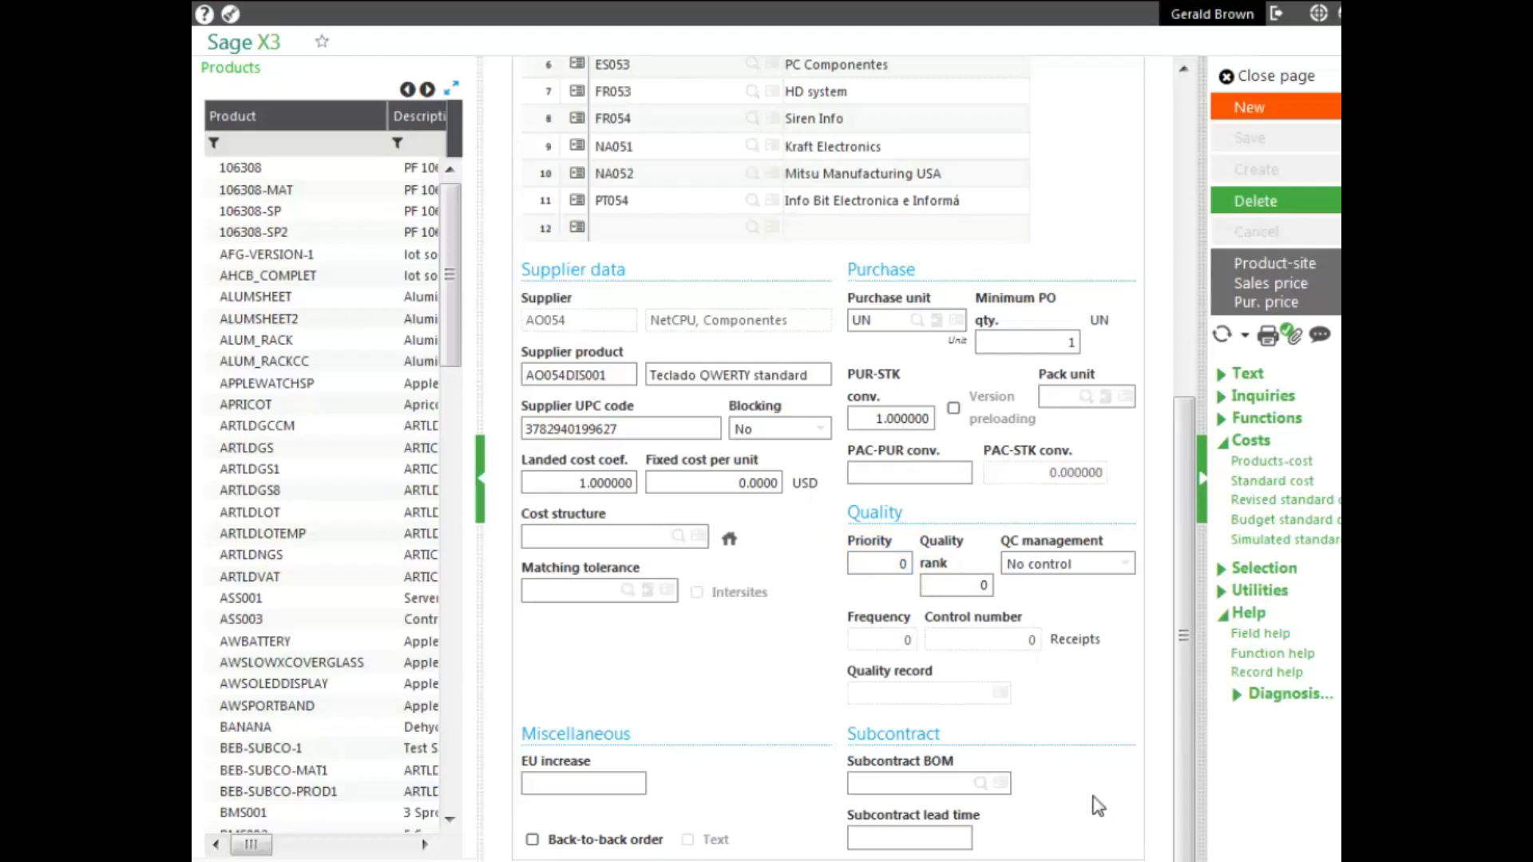
pyautogui.click(1246, 374)
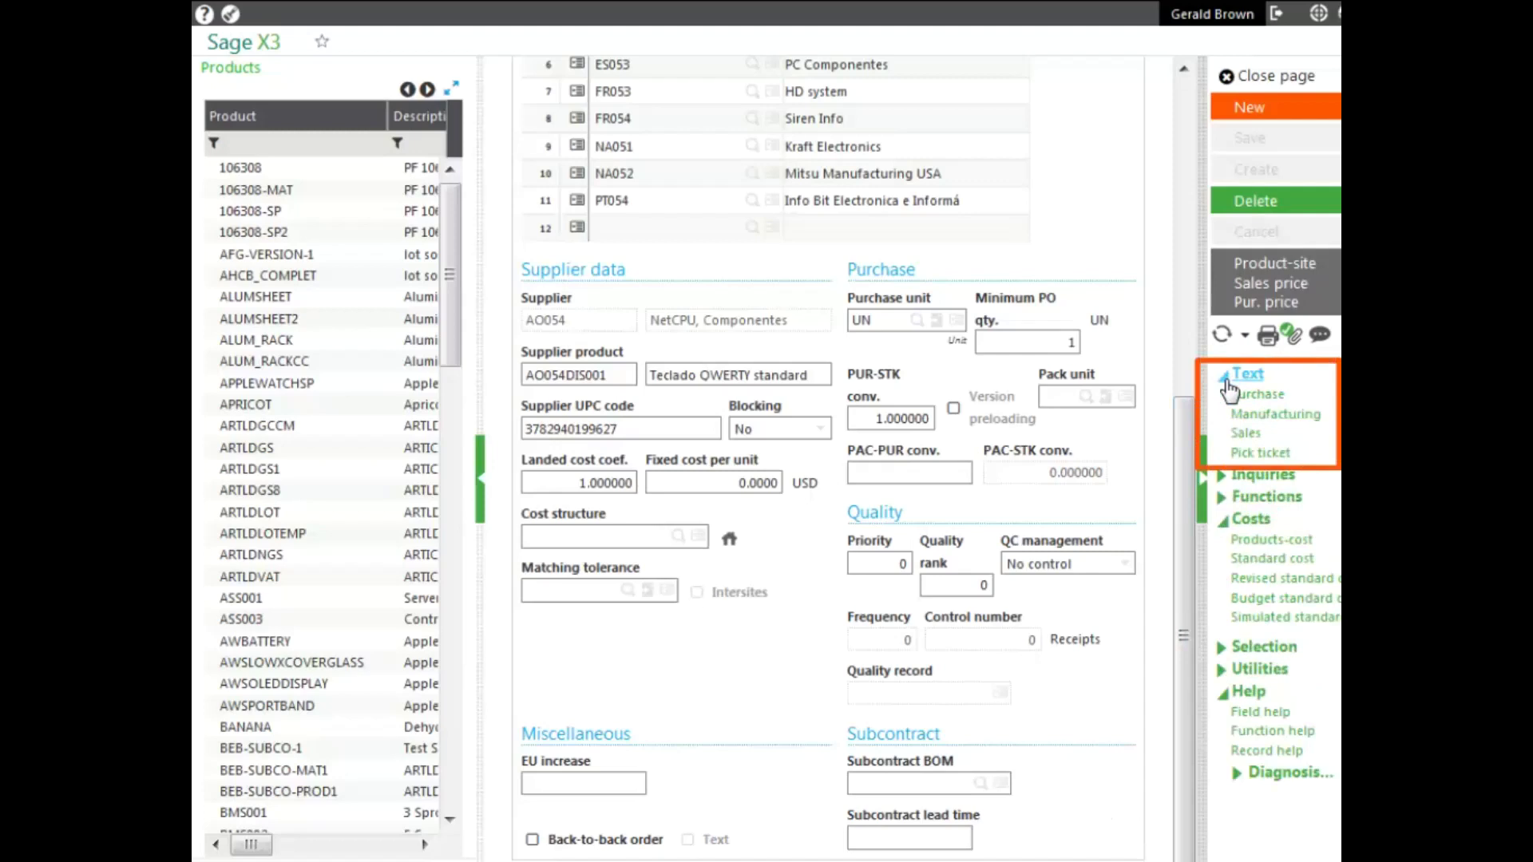
pyautogui.click(1226, 381)
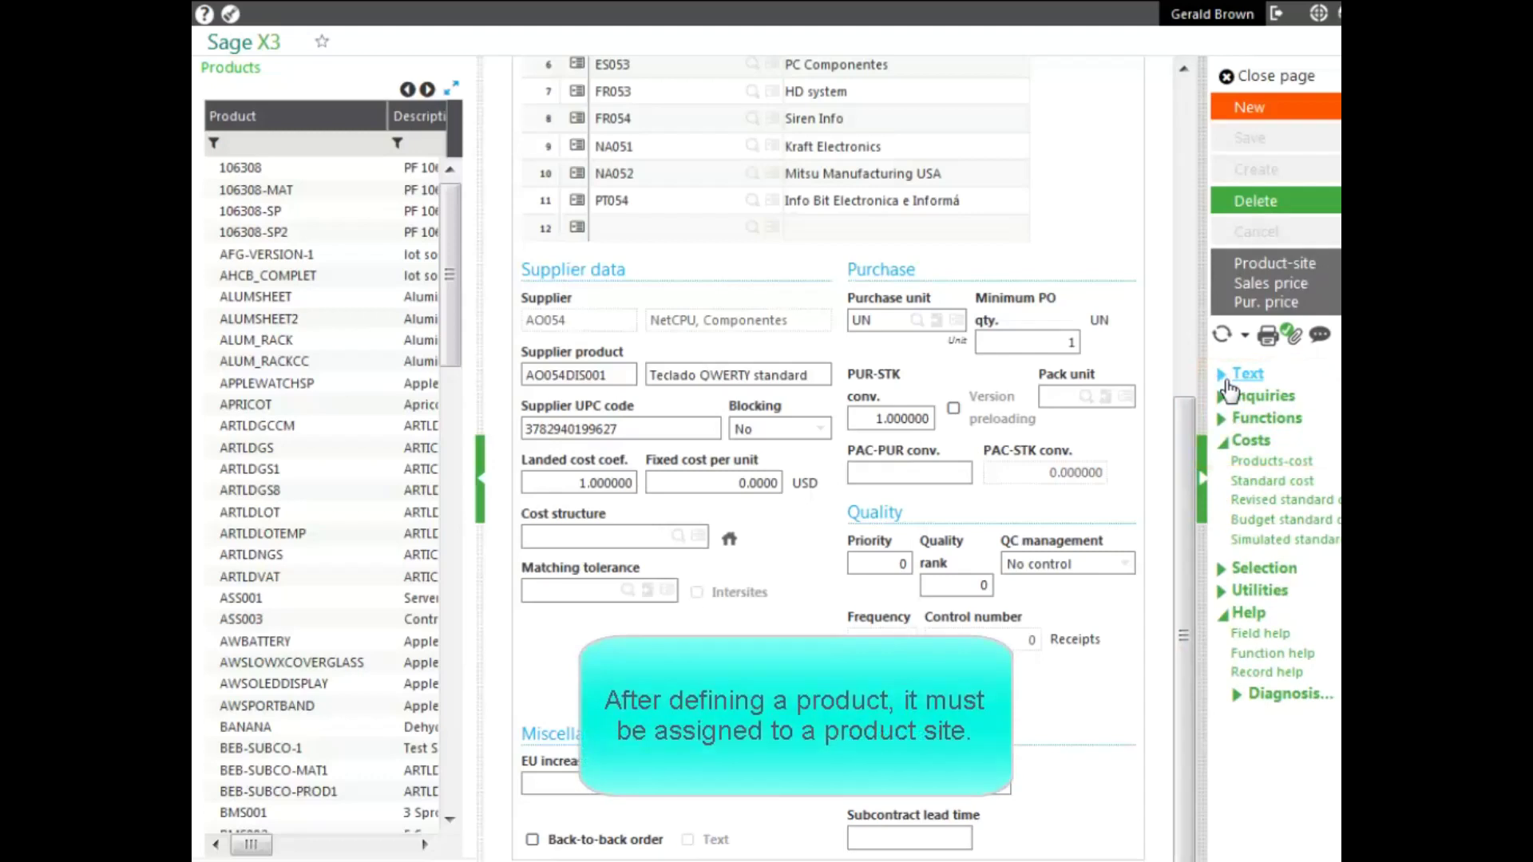
# - Open DIS001's product-site record for AO011 and scroll through its Management tab
pyautogui.click(1293, 267)
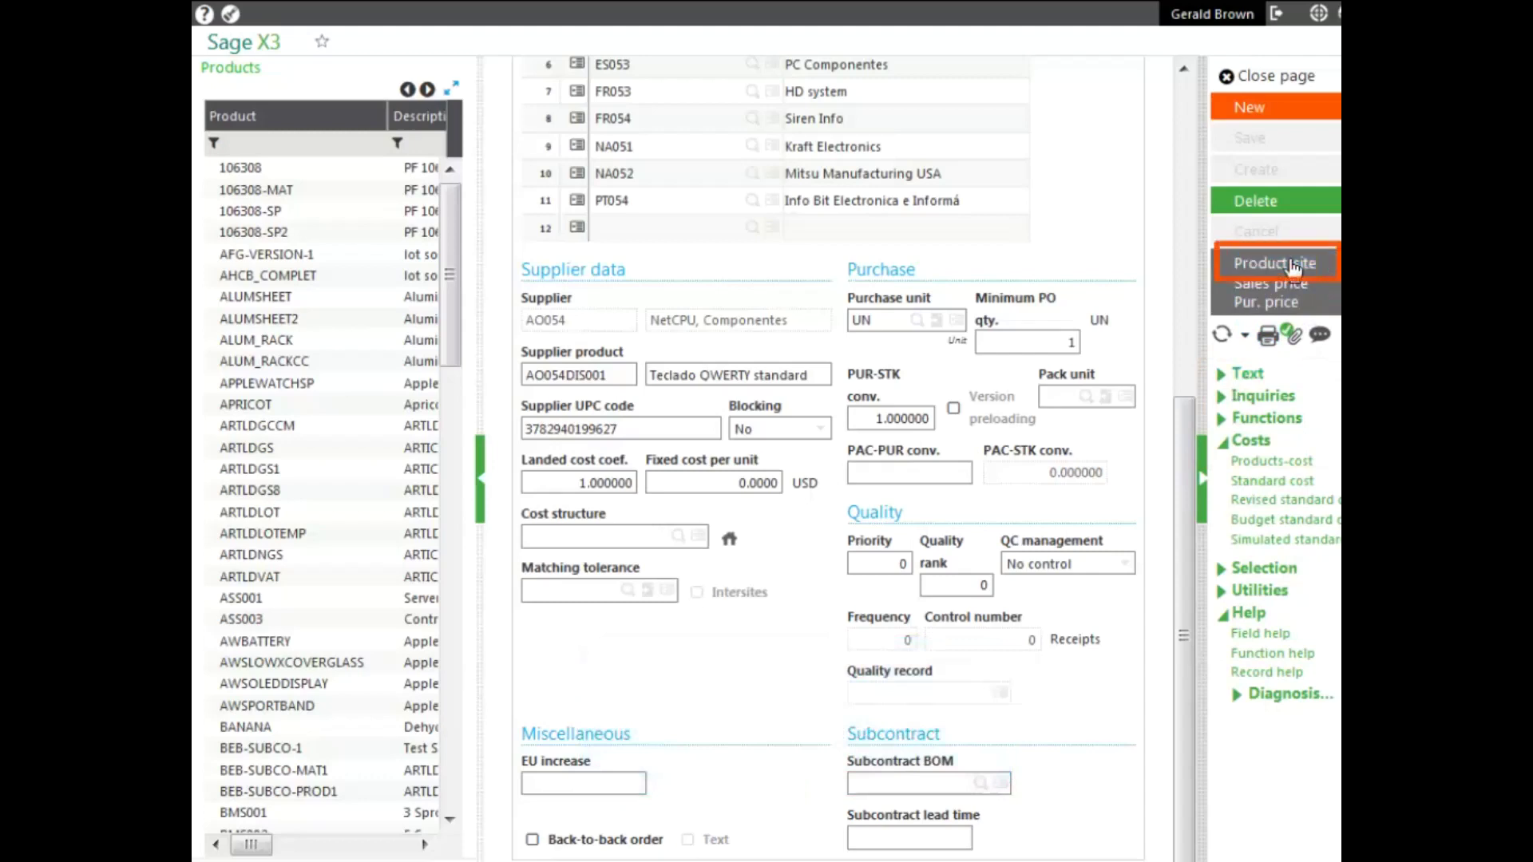
pyautogui.click(1294, 267)
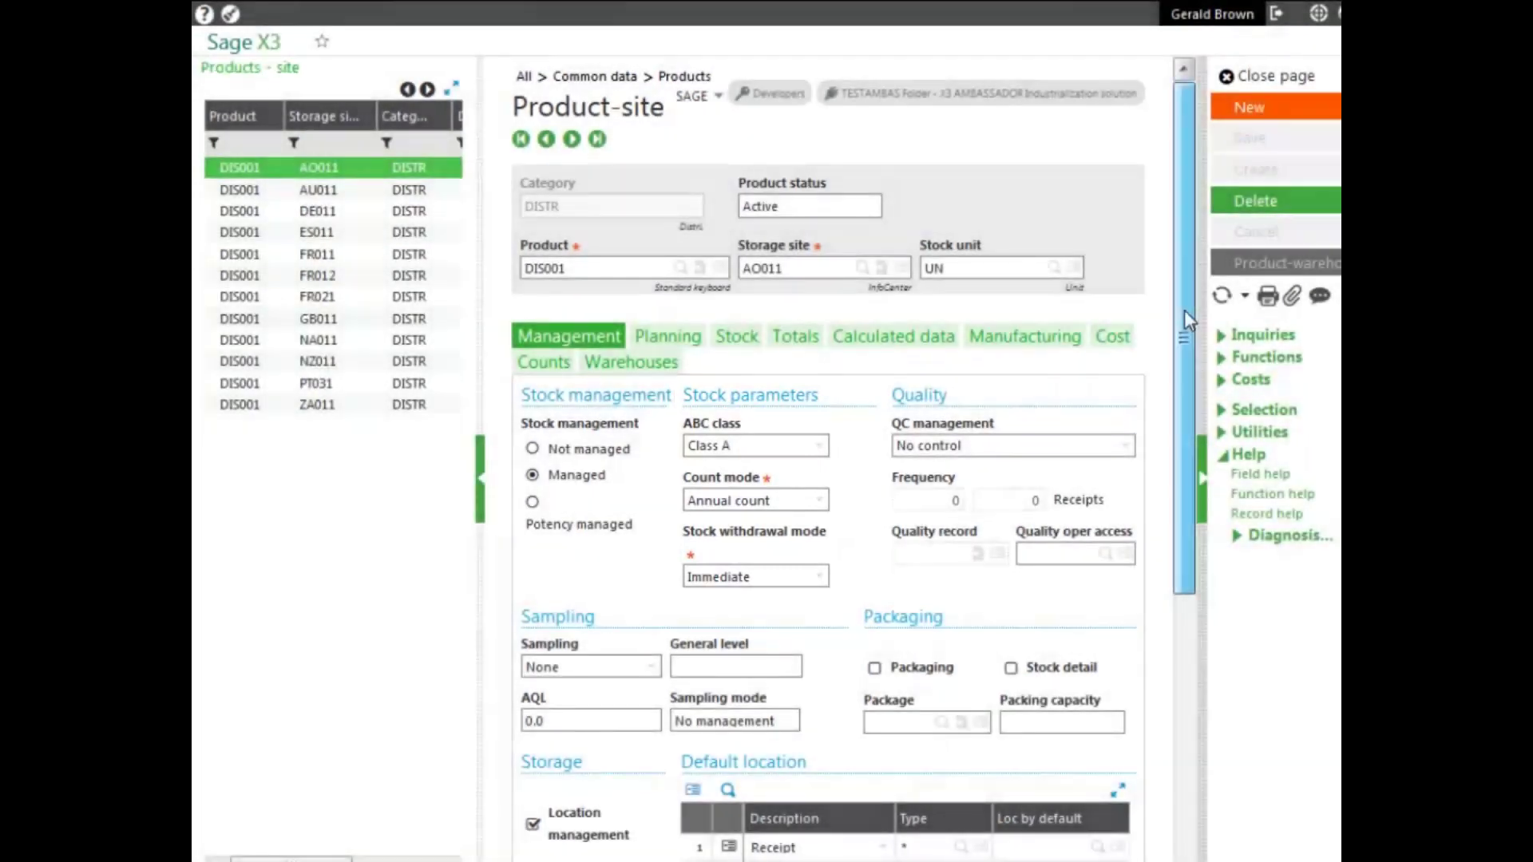
pyautogui.moveTo(1190, 319); pyautogui.dragTo(1179, 483)
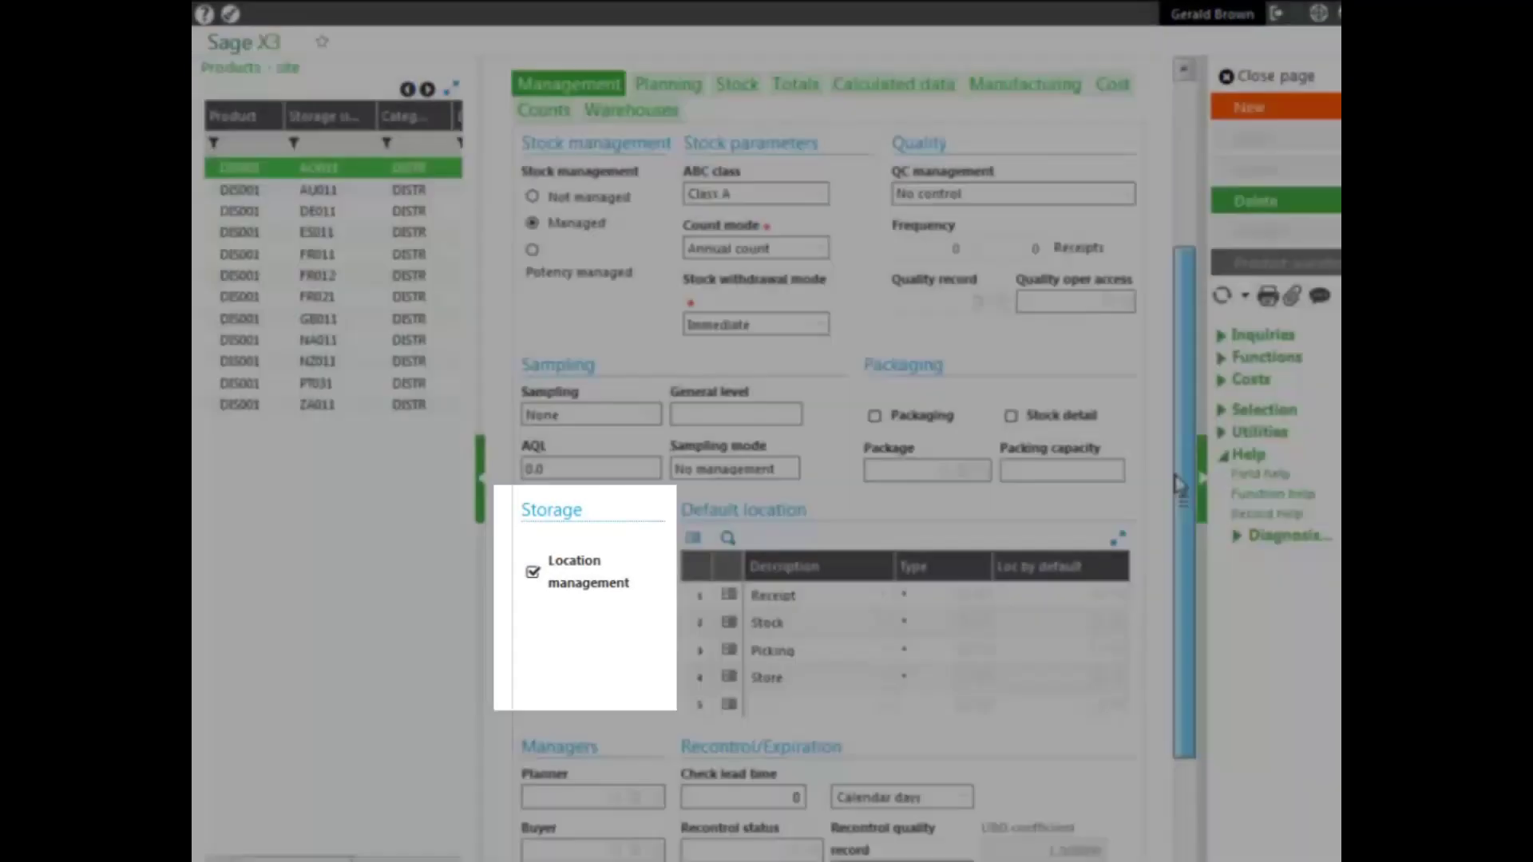
pyautogui.moveTo(1179, 483); pyautogui.dragTo(1171, 638)
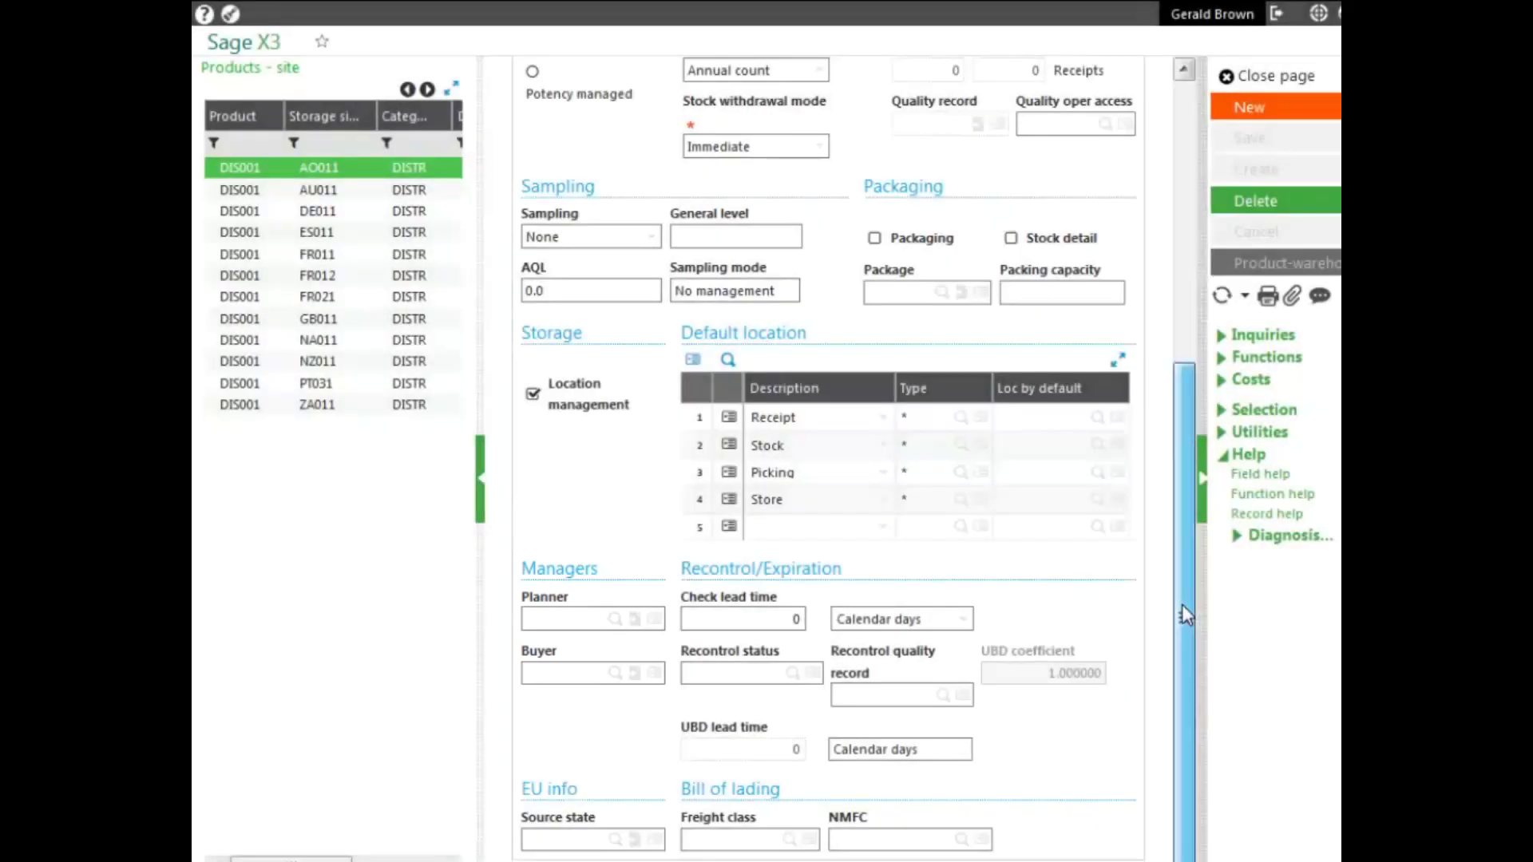
pyautogui.moveTo(1181, 605); pyautogui.dragTo(1201, 477)
pyautogui.scroll(3, 1201, 477)
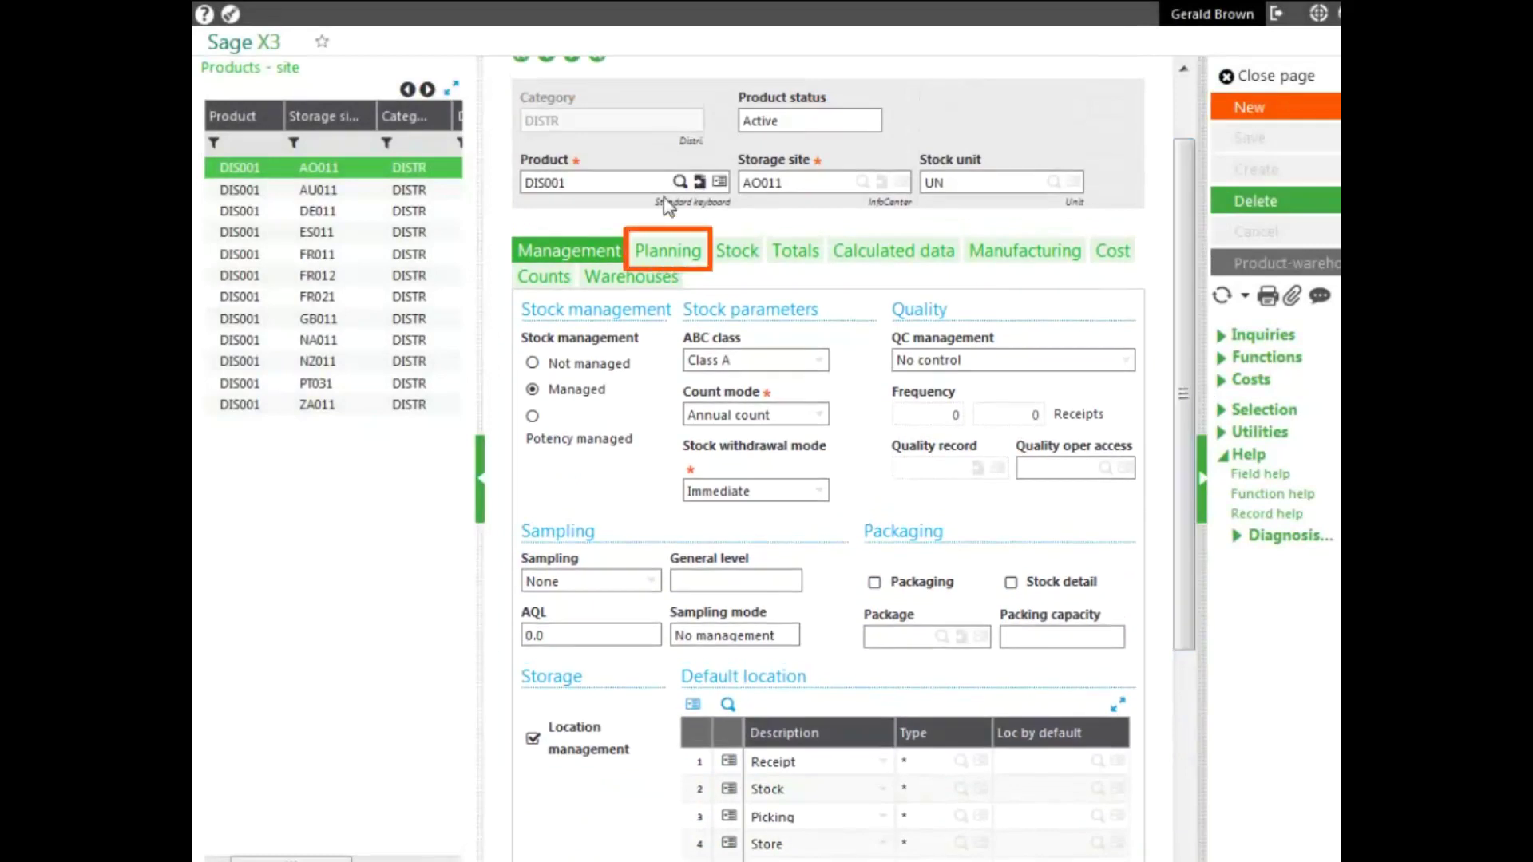
# - Review DIS001's AO011 planning, reorder and lead-time settings, then close the product-site
pyautogui.click(663, 253)
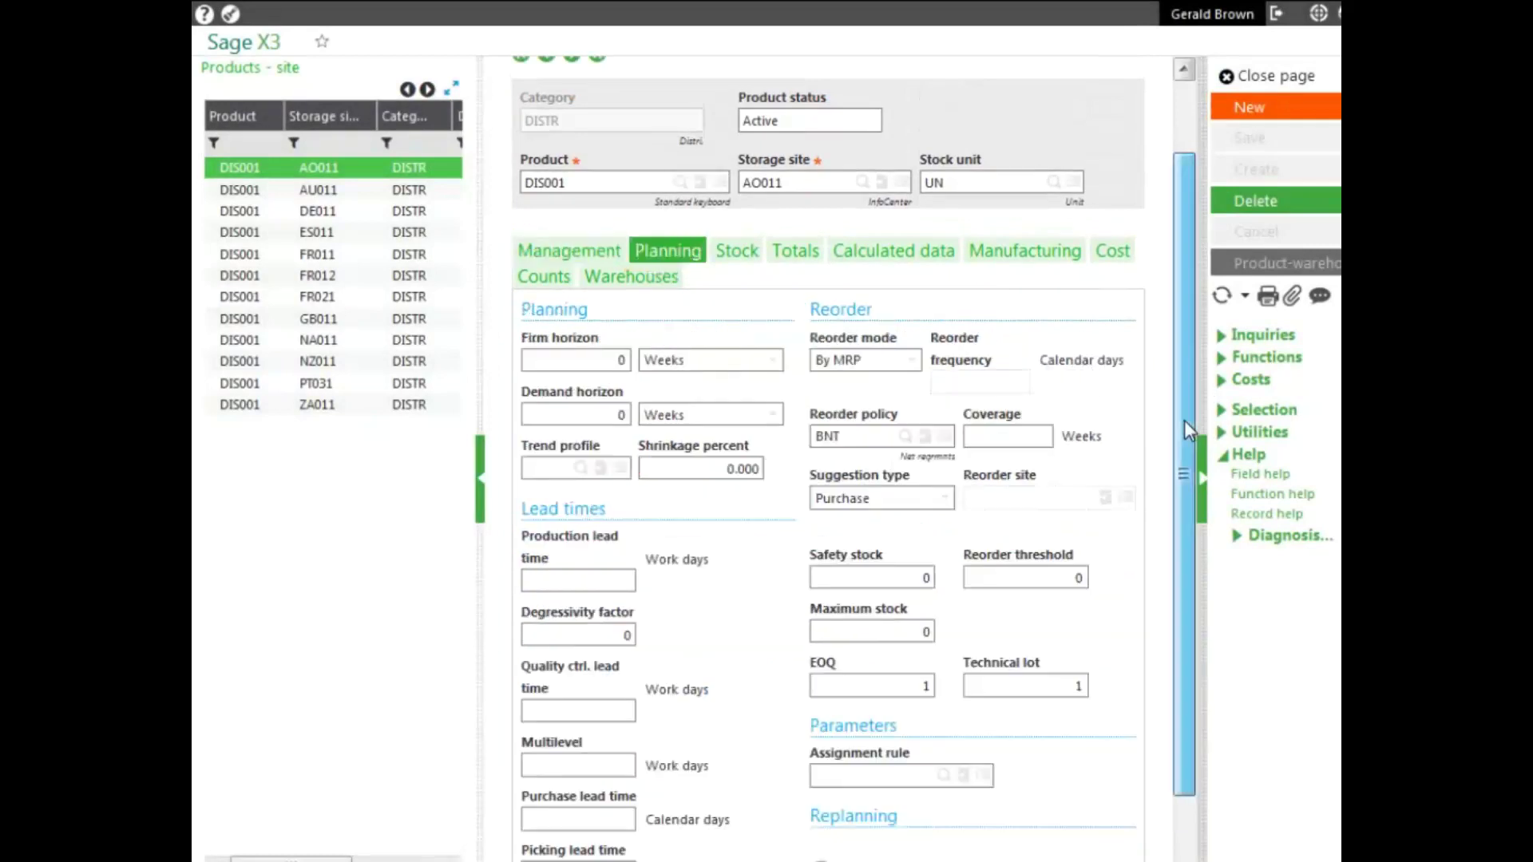
pyautogui.moveTo(1184, 420); pyautogui.dragTo(1186, 498)
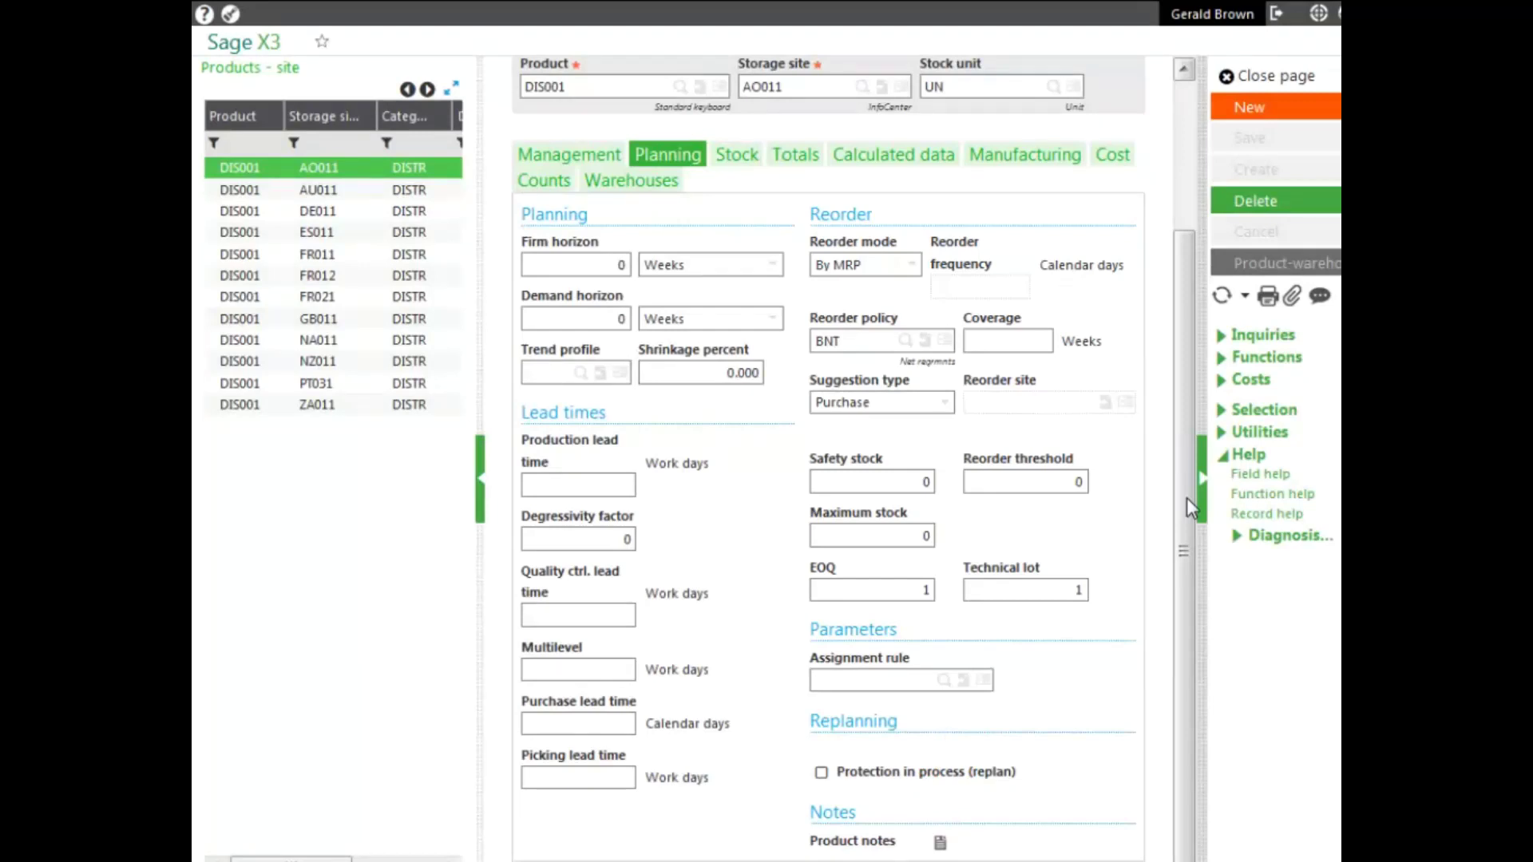
pyautogui.click(1259, 77)
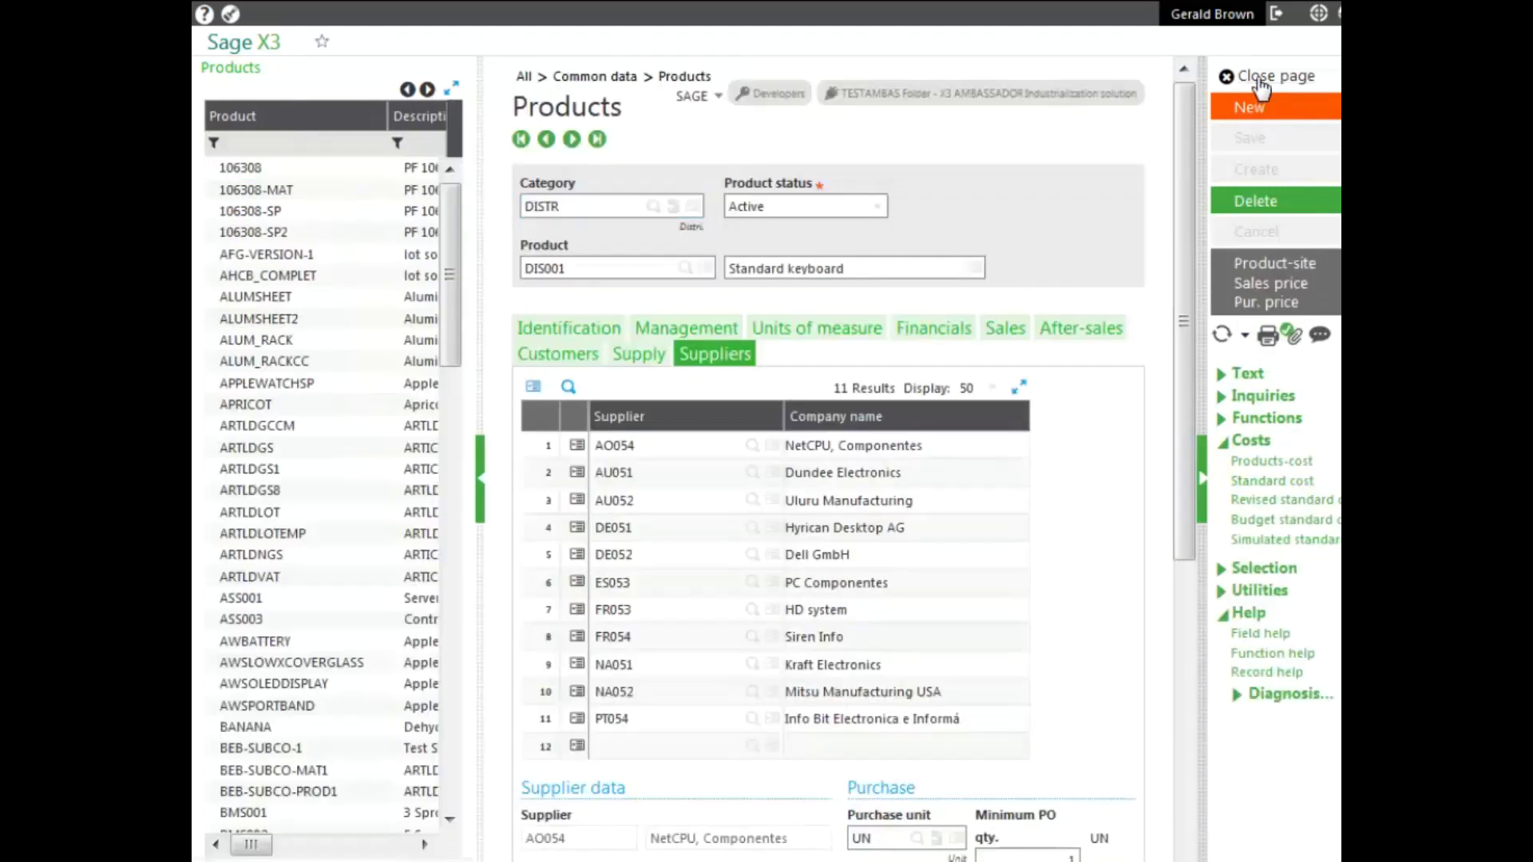
# - Close the DIS001 Standard keyboard product record to return to Common data
pyautogui.click(1260, 78)
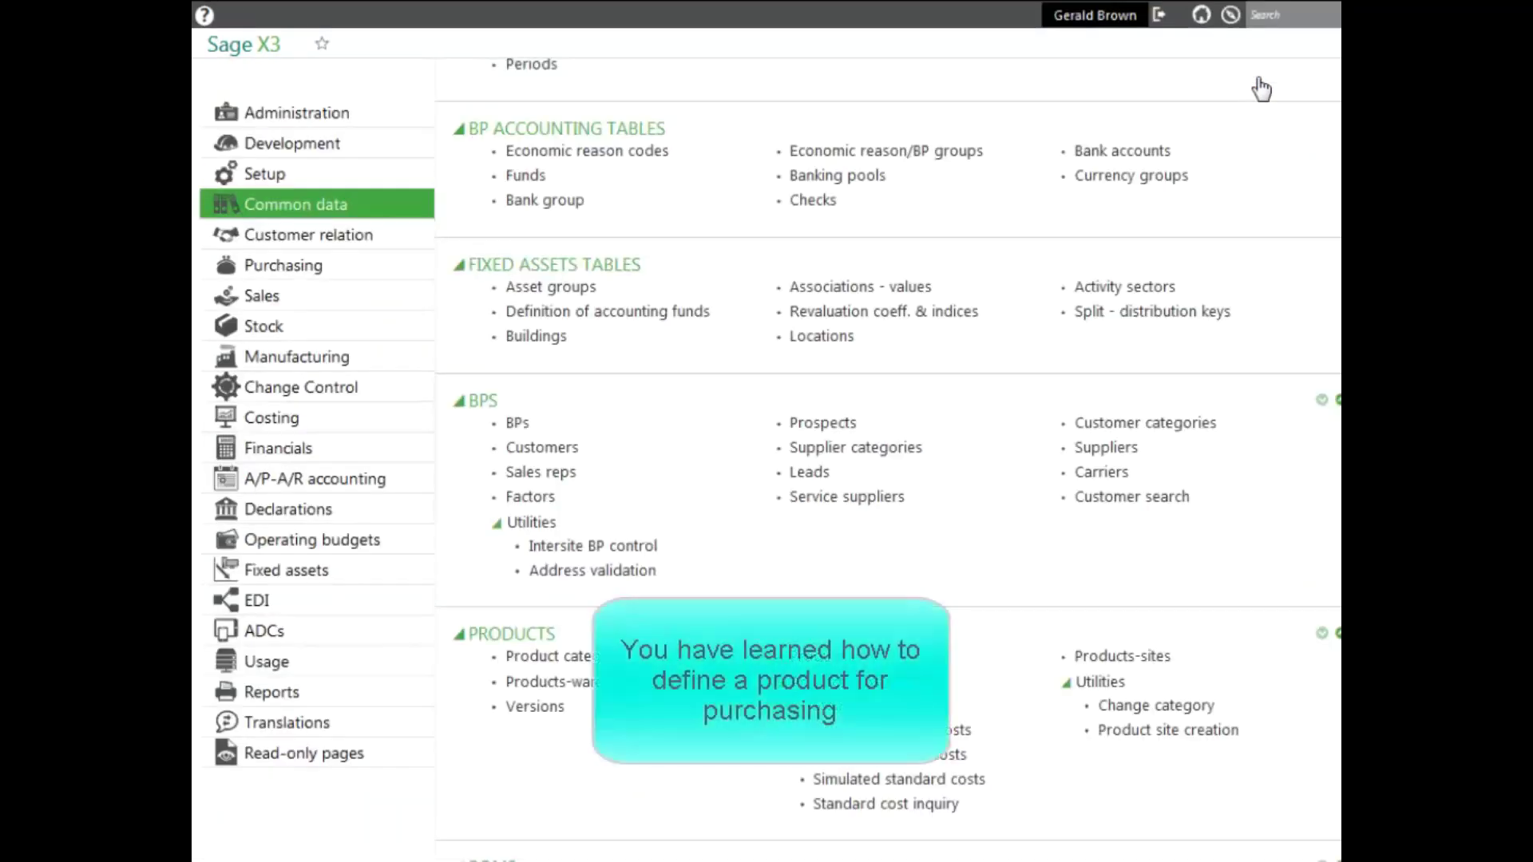